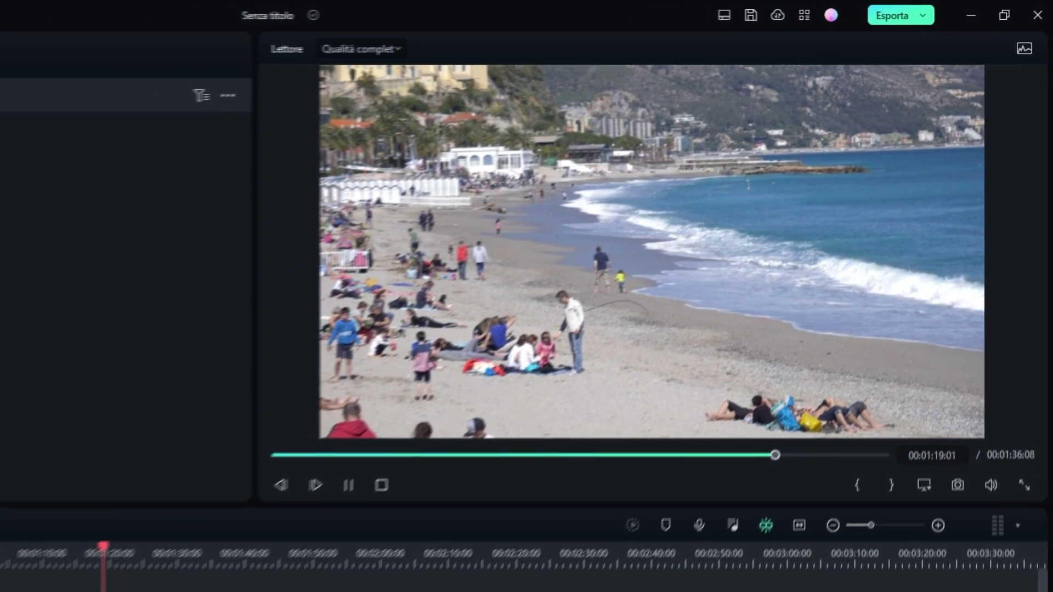
# Step: Scrub through the P1011655 beach clip on the timeline to review the footage
pyautogui.moveTo(103, 567); pyautogui.dragTo(64, 583)
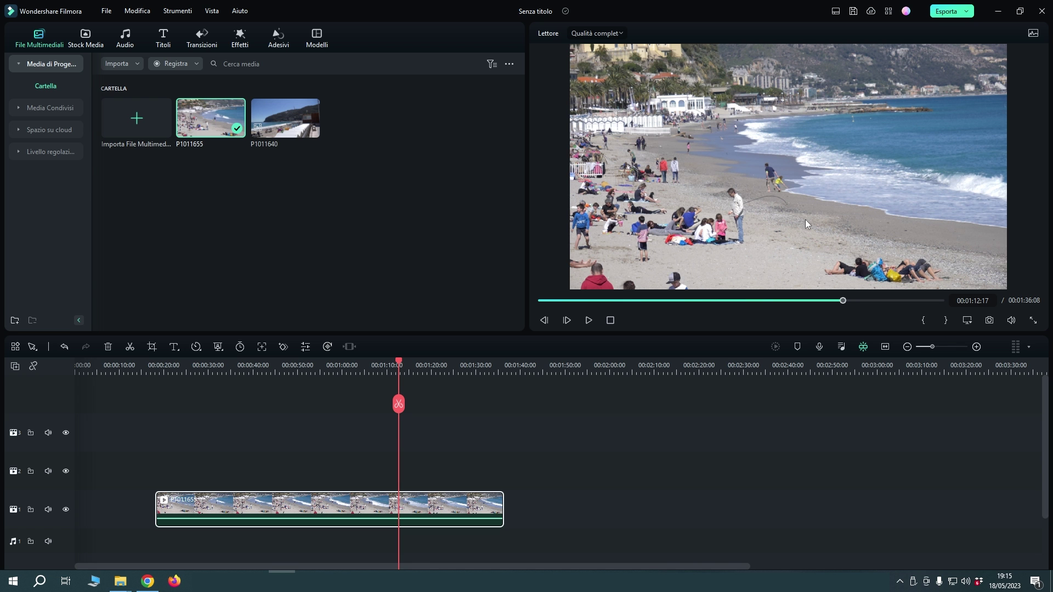
pyautogui.click(313, 368)
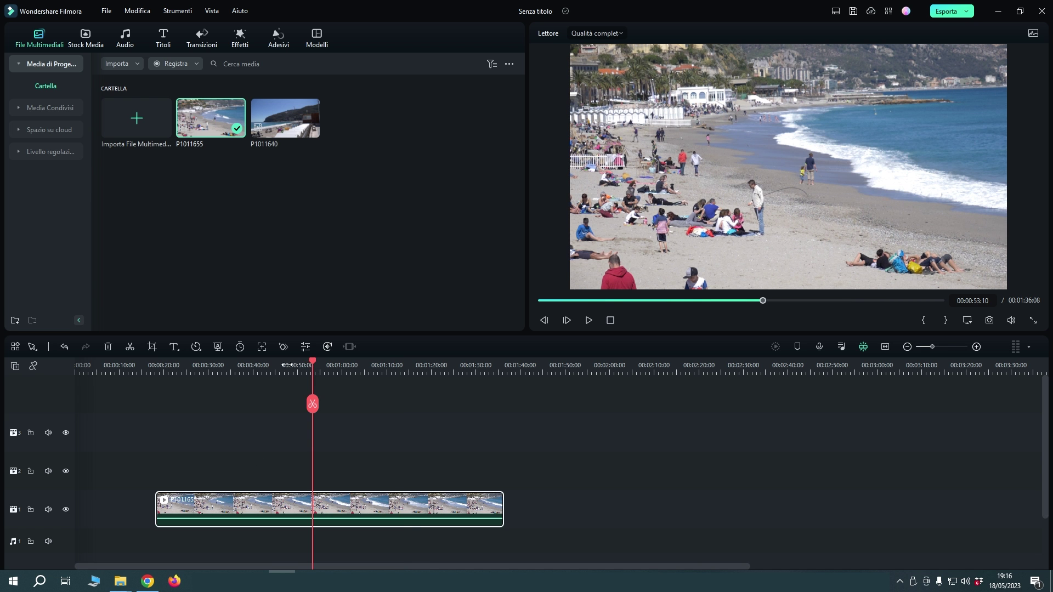
pyautogui.moveTo(287, 365); pyautogui.dragTo(256, 372)
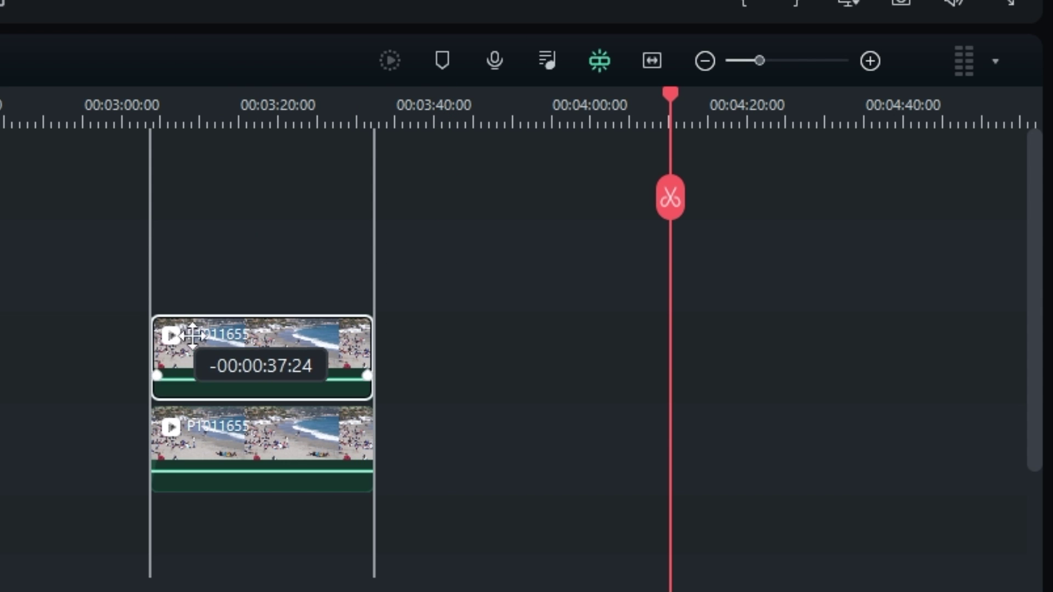
# Step: Align the P1011655 copy on track 2 directly above the original clip and move the playhead to 00:03:10:05
pyautogui.moveTo(196, 347); pyautogui.dragTo(186, 341)
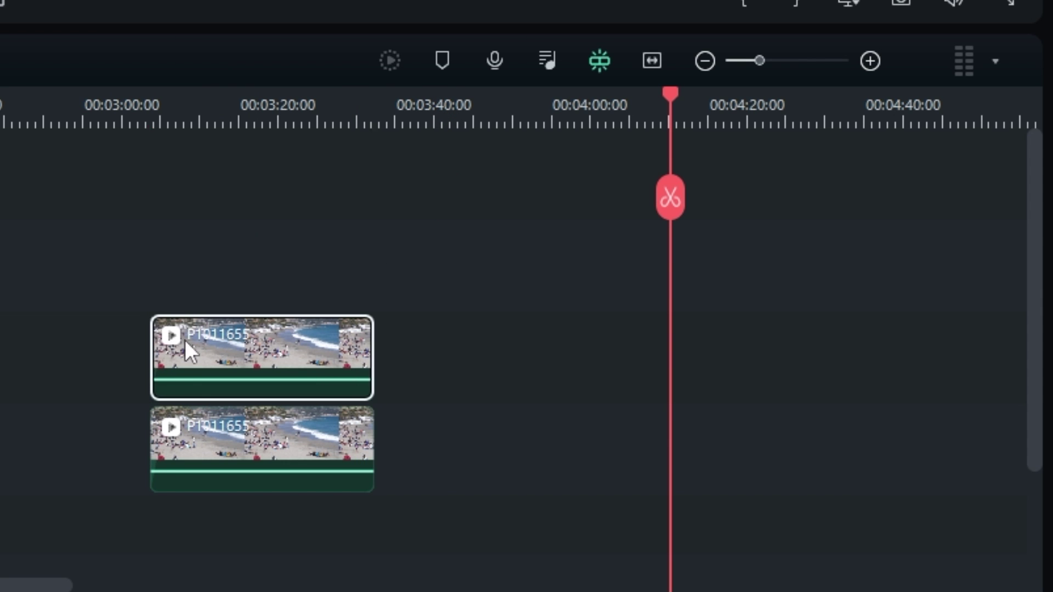
pyautogui.click(201, 110)
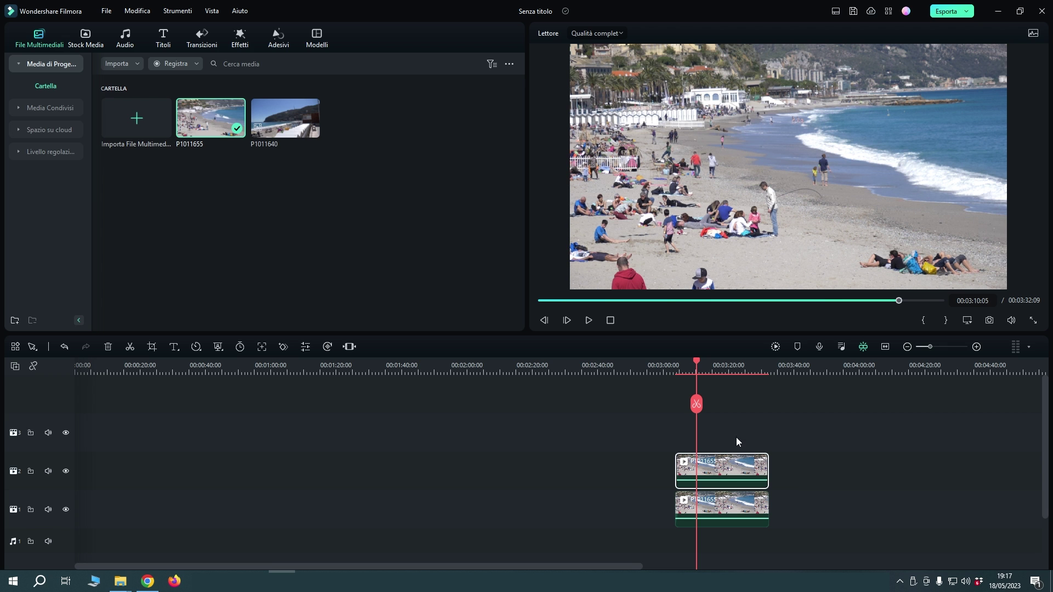
# Step: Apply a circle mask to the P1011655 clip on track 2 and hide track 1
pyautogui.doubleClick(725, 466)
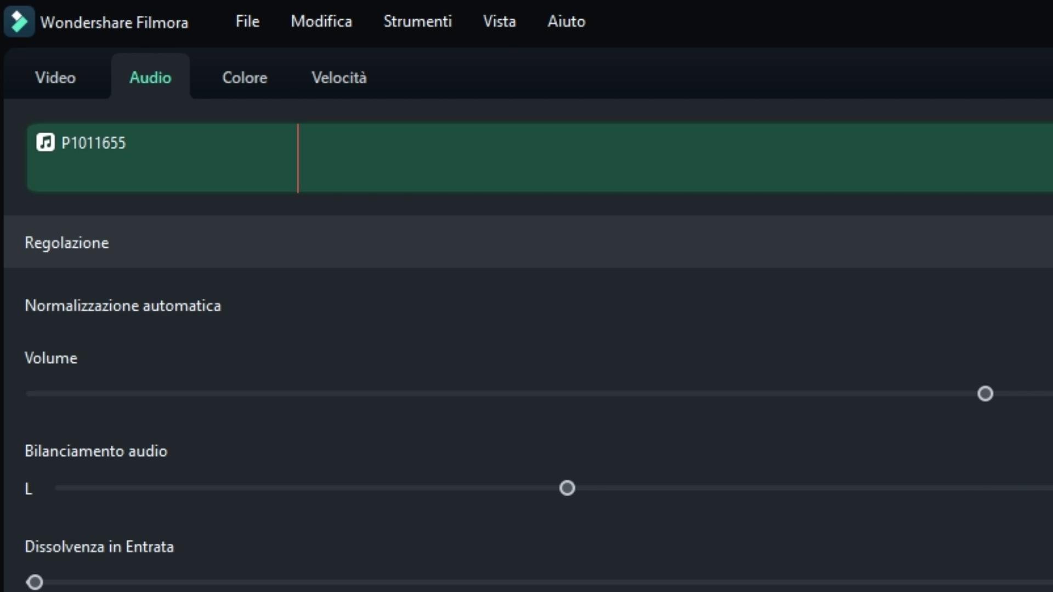
pyautogui.click(72, 77)
pyautogui.click(183, 129)
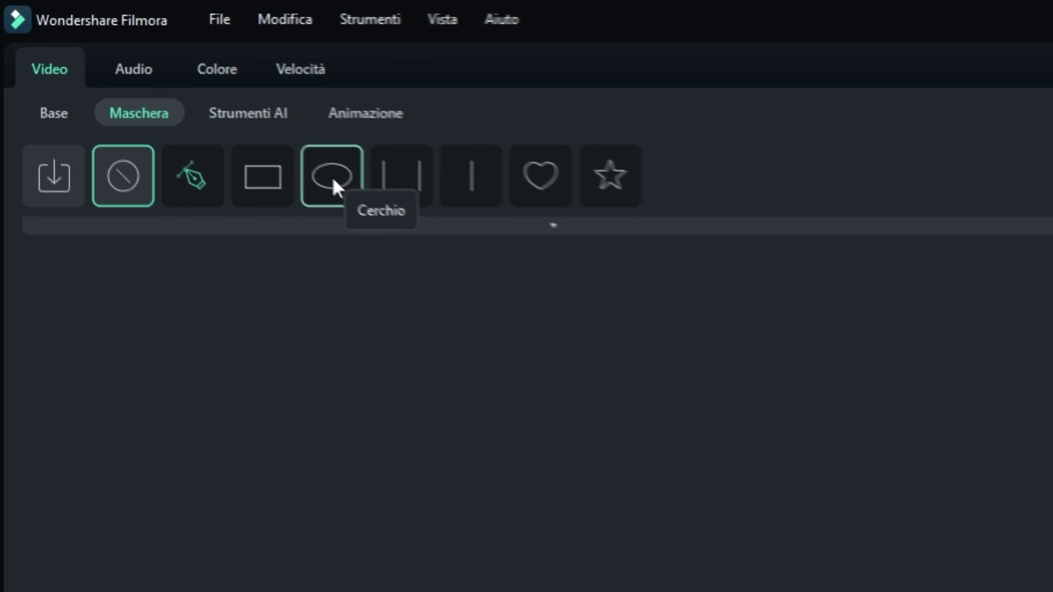
pyautogui.click(332, 176)
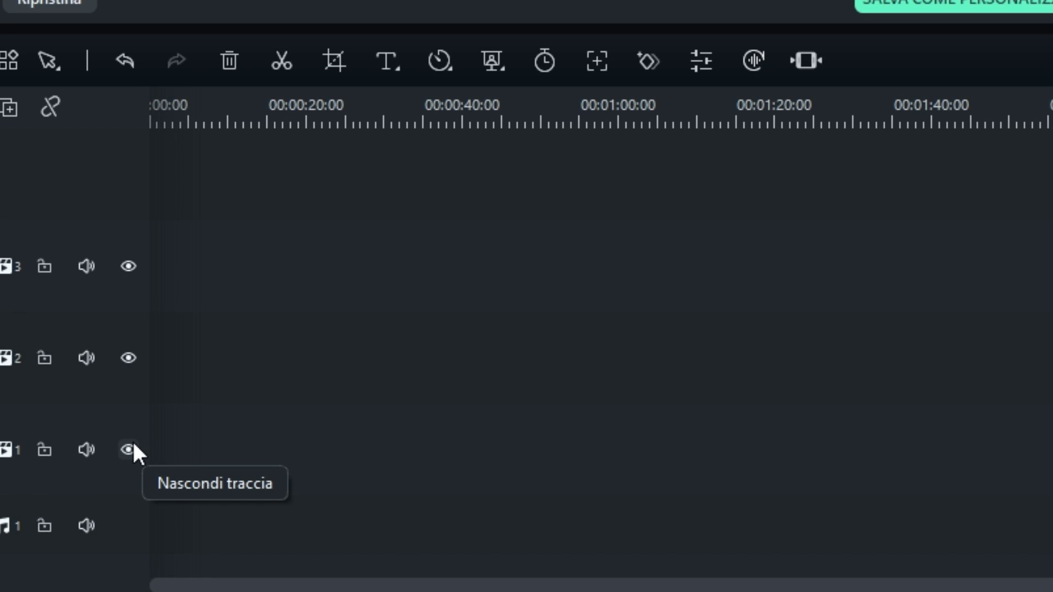
pyautogui.click(128, 449)
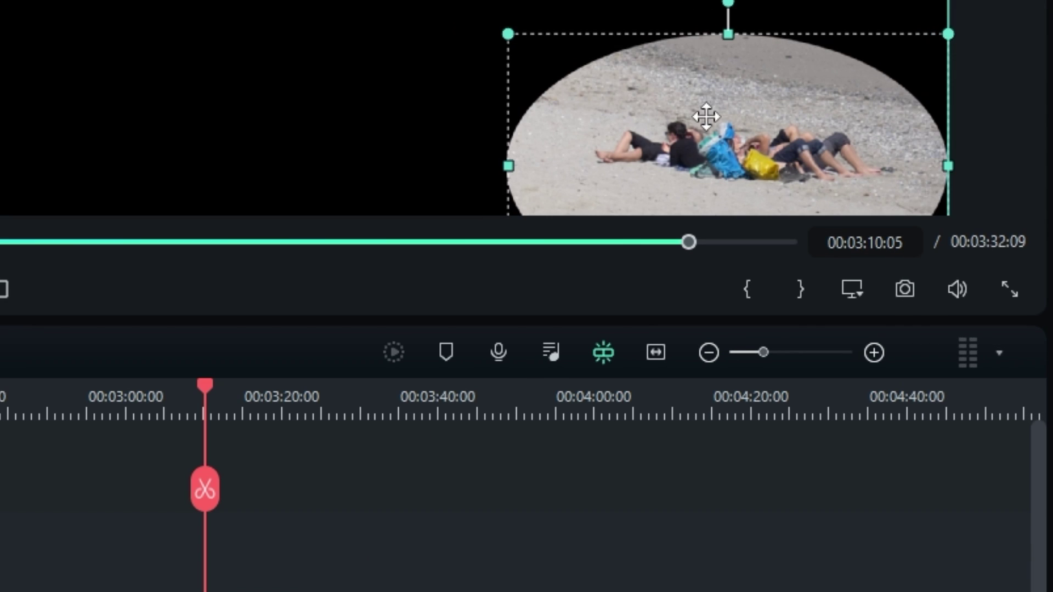
# Step: Fit the circle mask around the people lying on the beach, about 38.98% wide and 11.84% high
pyautogui.moveTo(706, 117); pyautogui.dragTo(702, 110)
pyautogui.moveTo(495, 161); pyautogui.dragTo(545, 160)
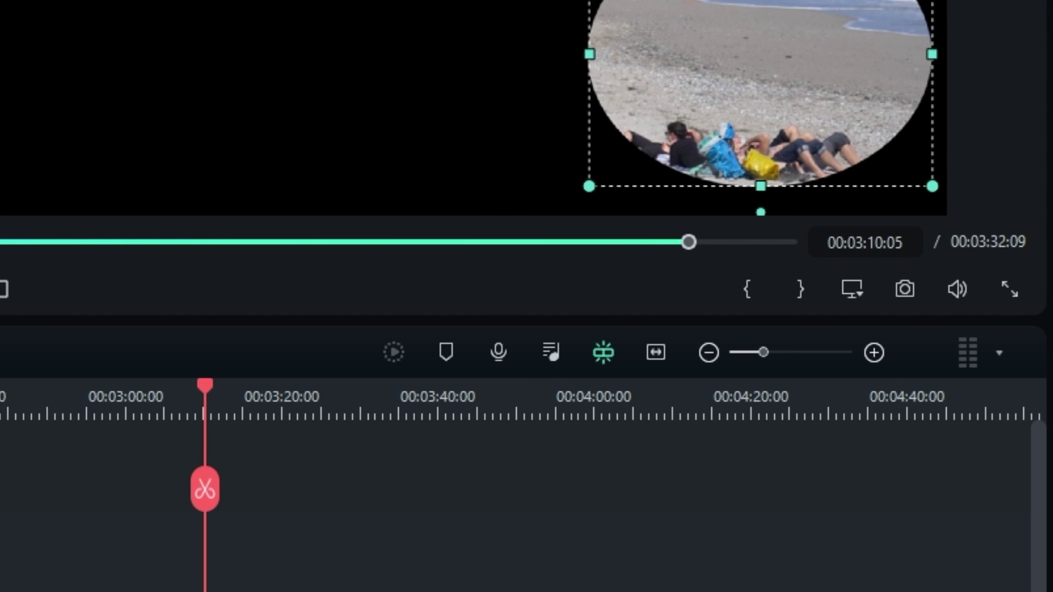
pyautogui.moveTo(760, 186); pyautogui.dragTo(760, 125)
pyautogui.moveTo(767, 67); pyautogui.dragTo(741, 159)
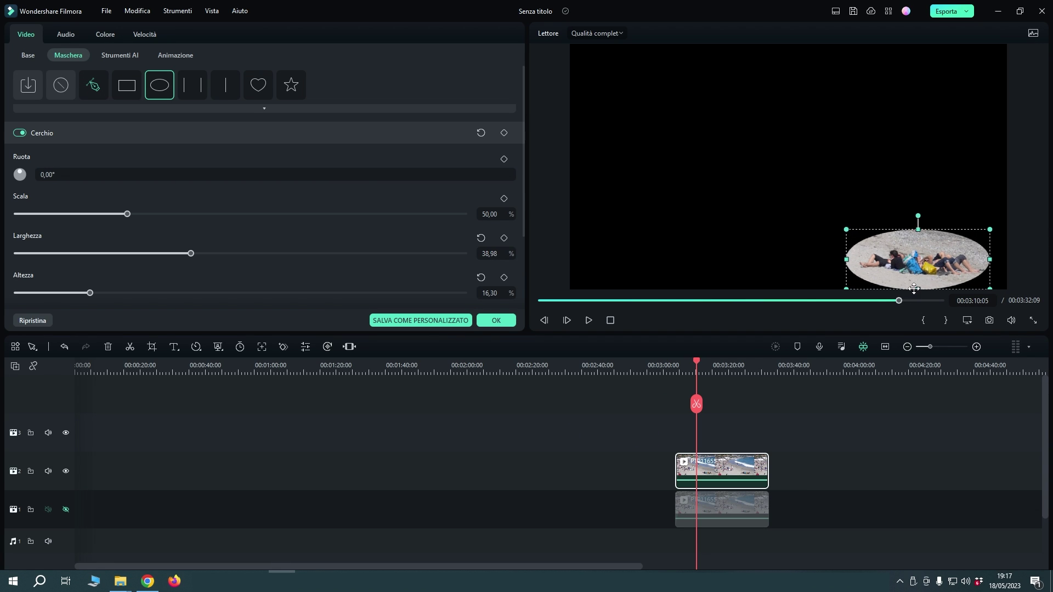
pyautogui.moveTo(913, 288); pyautogui.dragTo(920, 263)
pyautogui.moveTo(921, 263); pyautogui.dragTo(921, 261)
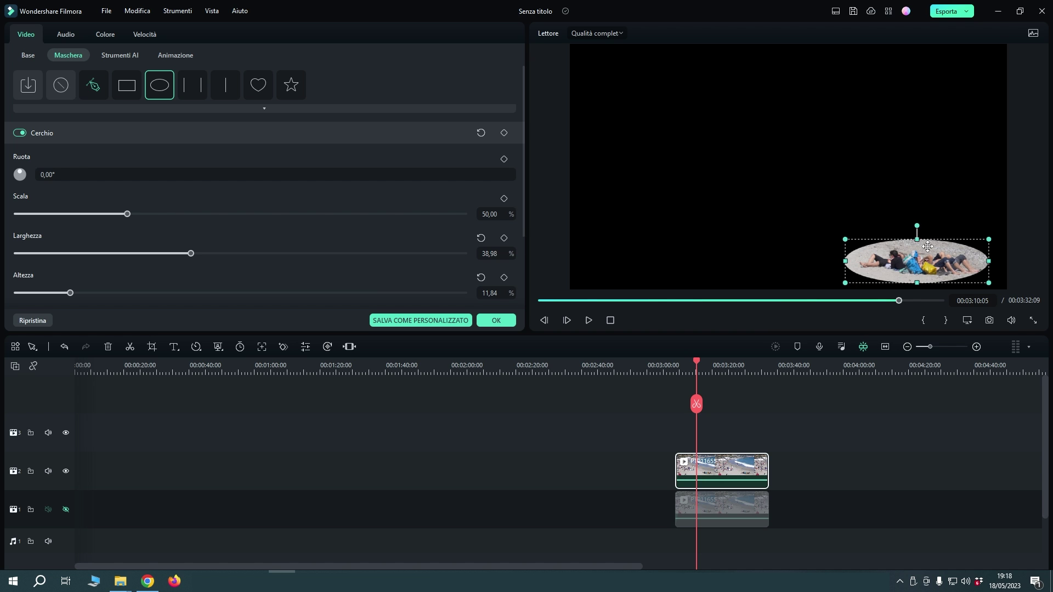
# Step: Set the mask blur to about 10.58% and refine the ellipse around the lying group to about 12.43% height
pyautogui.moveTo(523, 174); pyautogui.dragTo(522, 246)
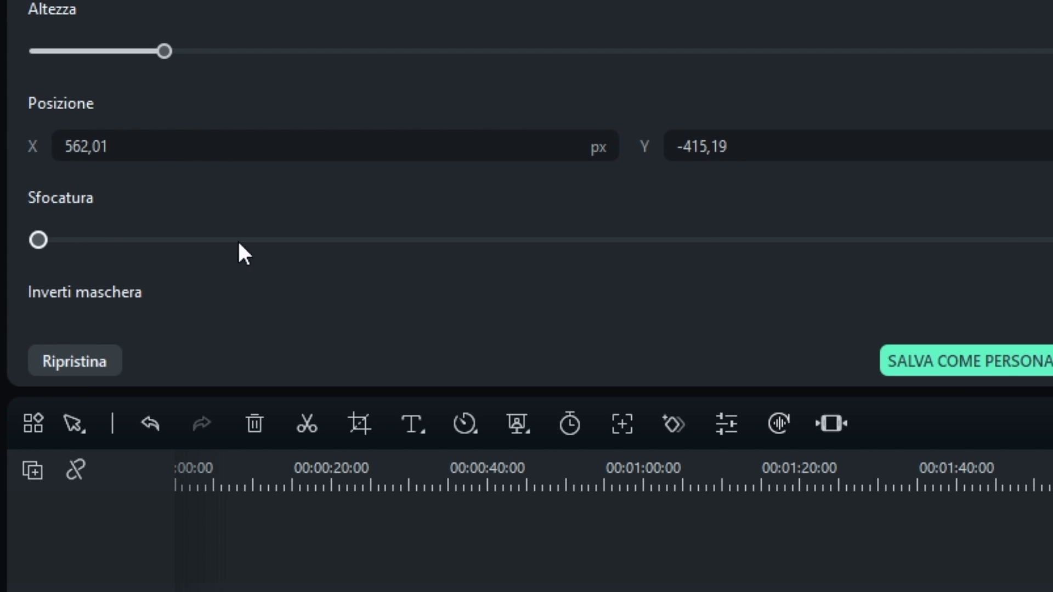
pyautogui.moveTo(163, 242); pyautogui.dragTo(163, 294)
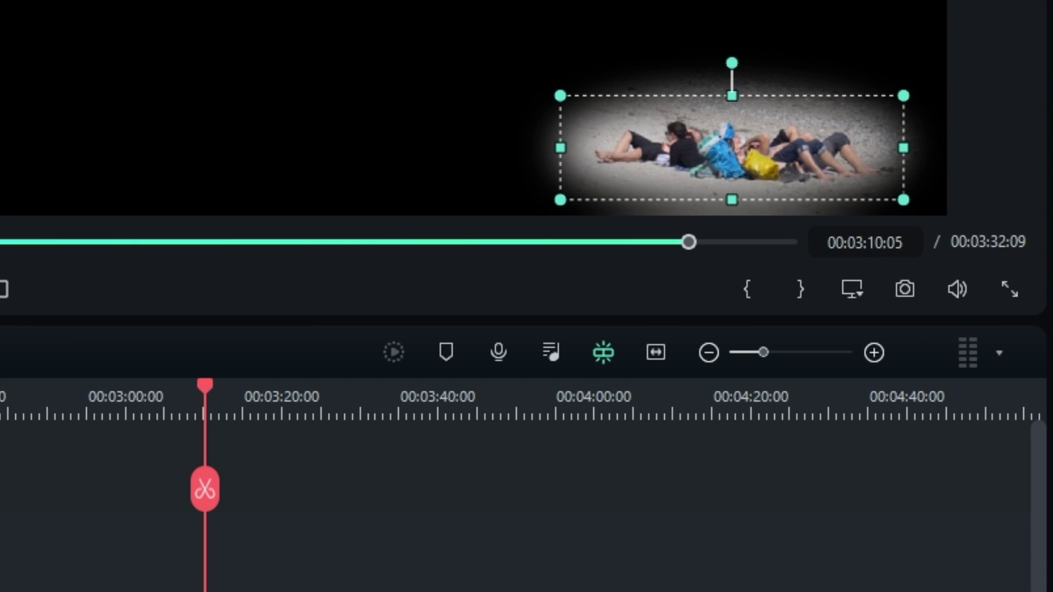
pyautogui.moveTo(786, 152); pyautogui.dragTo(797, 154)
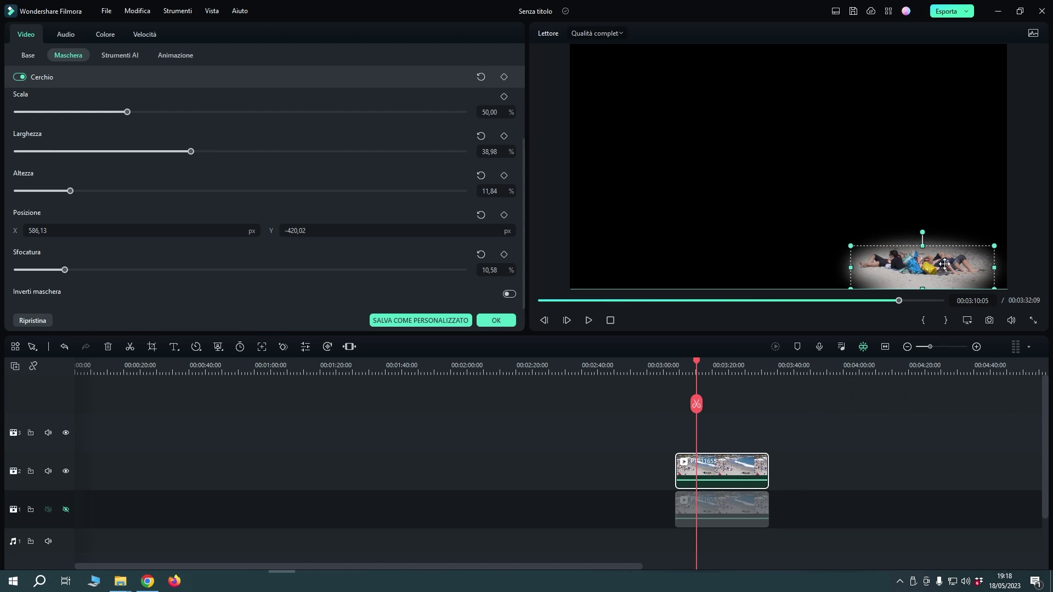
pyautogui.moveTo(944, 263); pyautogui.dragTo(997, 262)
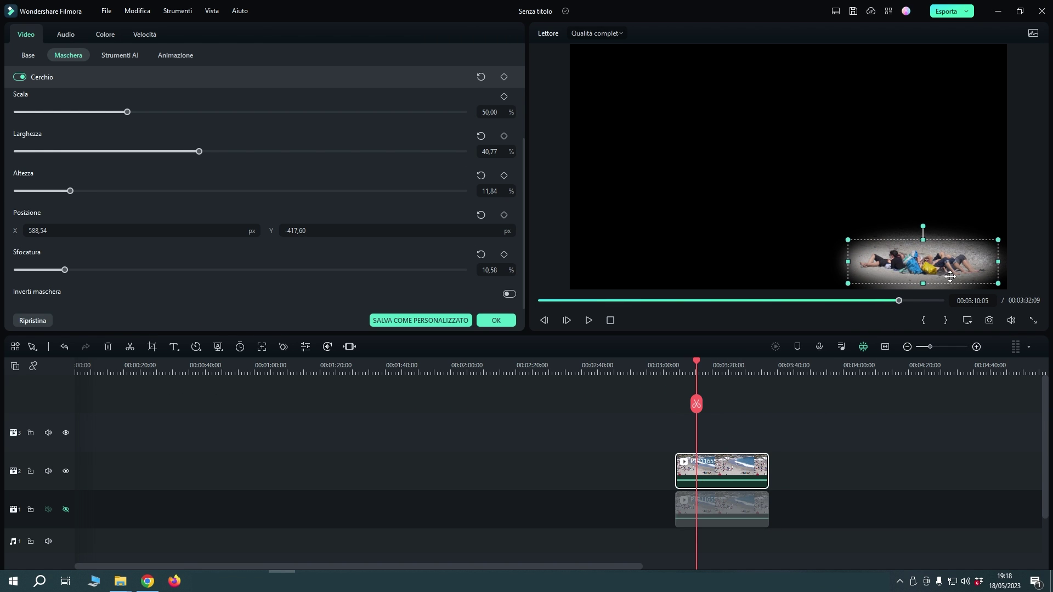
pyautogui.moveTo(923, 240); pyautogui.dragTo(924, 265)
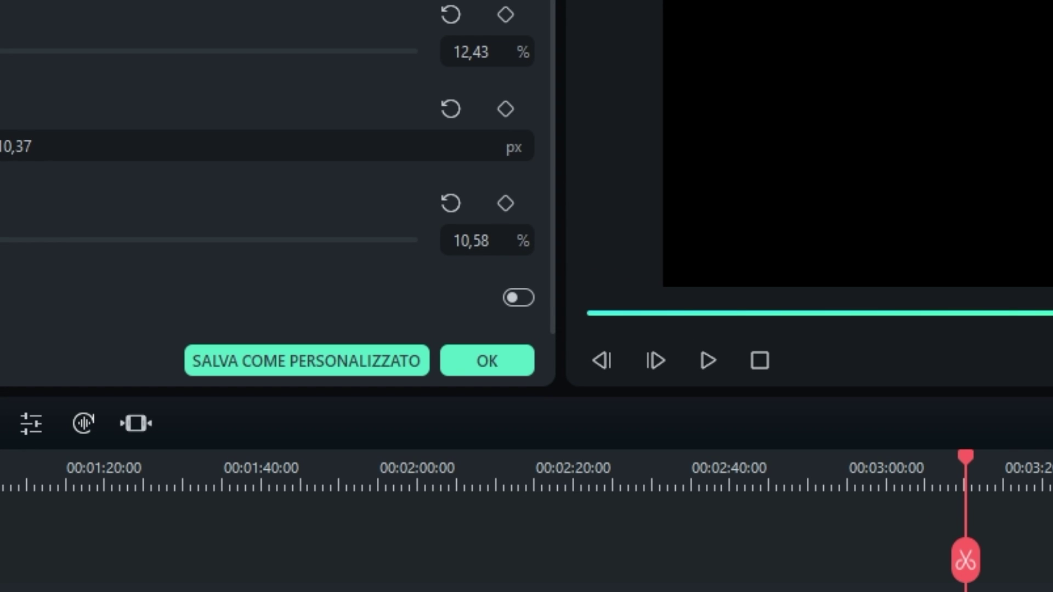
# Step: Invert the circle mask and enlarge it to about 43.15% width and 13.32% height
pyautogui.click(518, 298)
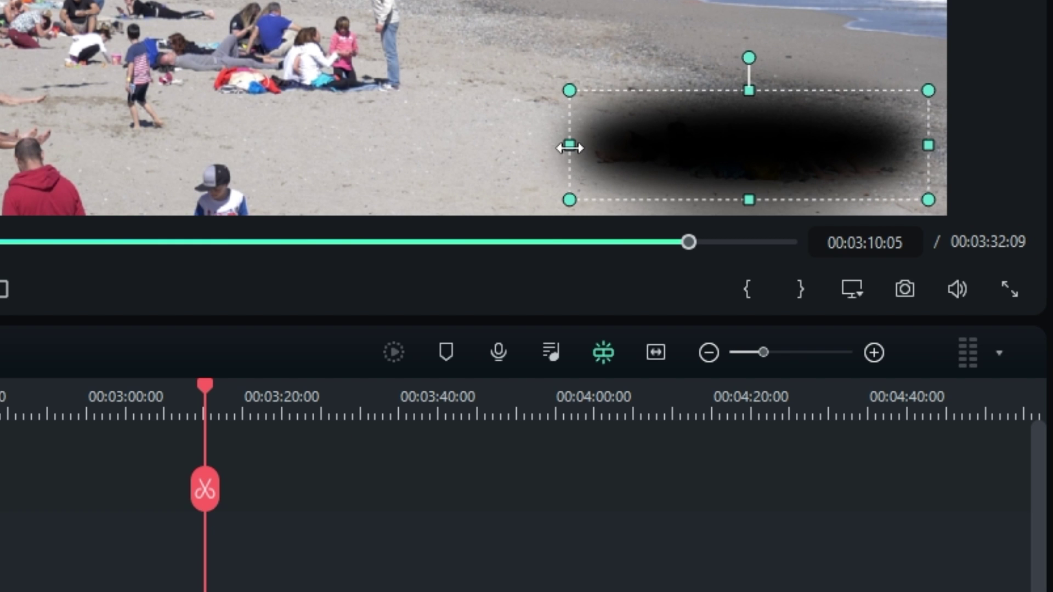
pyautogui.moveTo(570, 147); pyautogui.dragTo(557, 146)
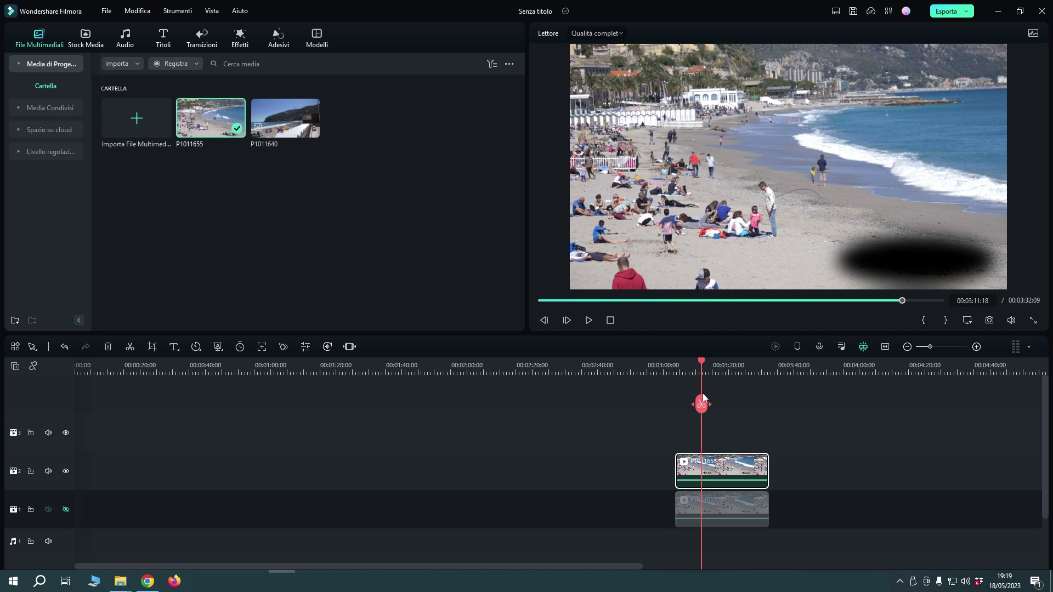
# Step: Scrub through the masked clip to check whether the ellipse keeps covering the lying group
pyautogui.click(691, 371)
pyautogui.moveTo(685, 370); pyautogui.dragTo(763, 386)
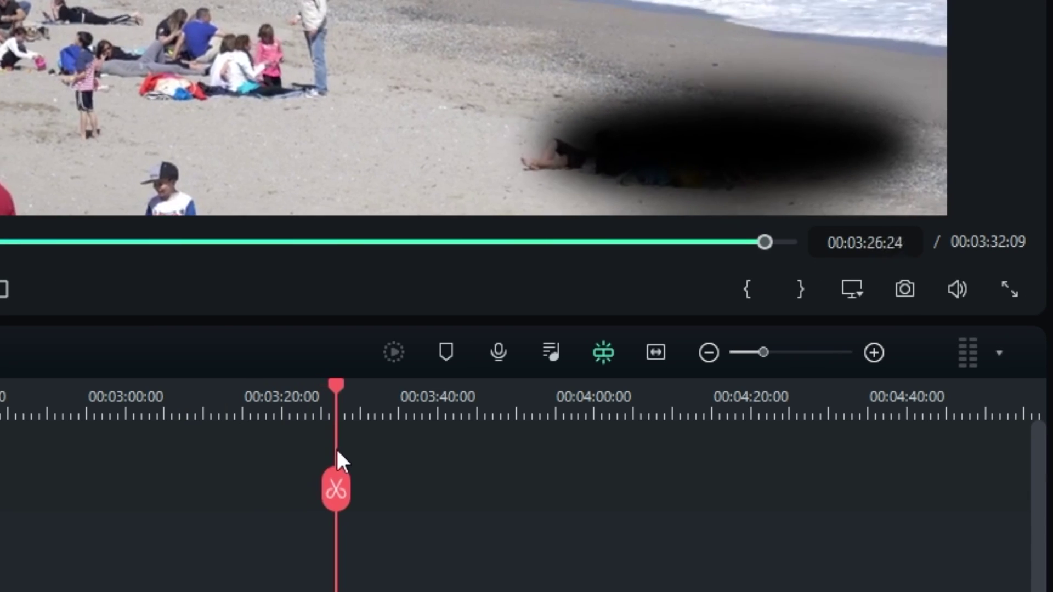
pyautogui.moveTo(367, 452); pyautogui.dragTo(161, 585)
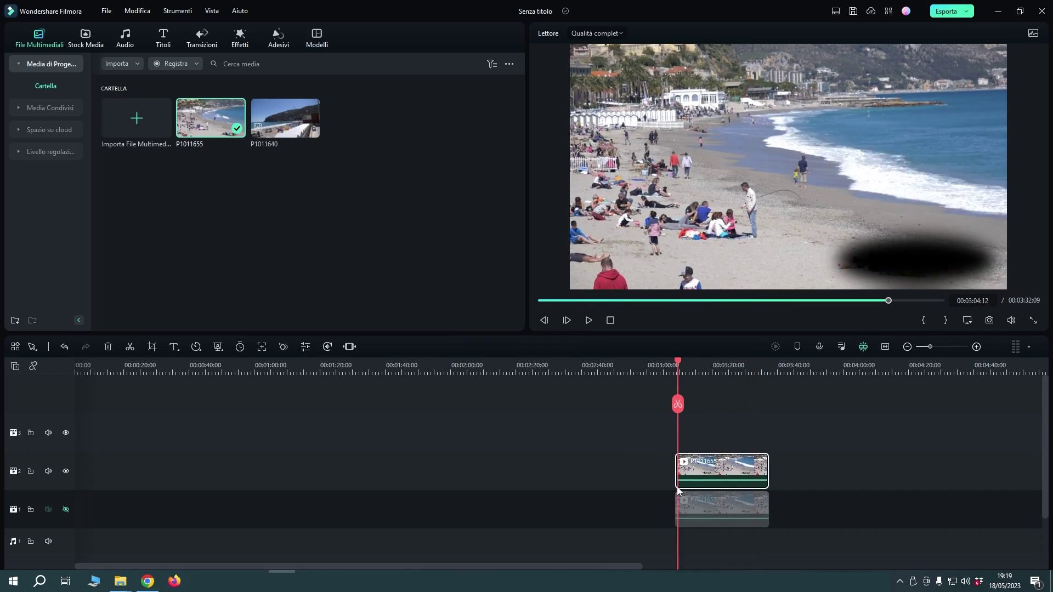
# Step: Move the playhead to the clip's start at 00:03:03:21 and add a keyframe for all circle mask parameters
pyautogui.moveTo(679, 489); pyautogui.dragTo(676, 490)
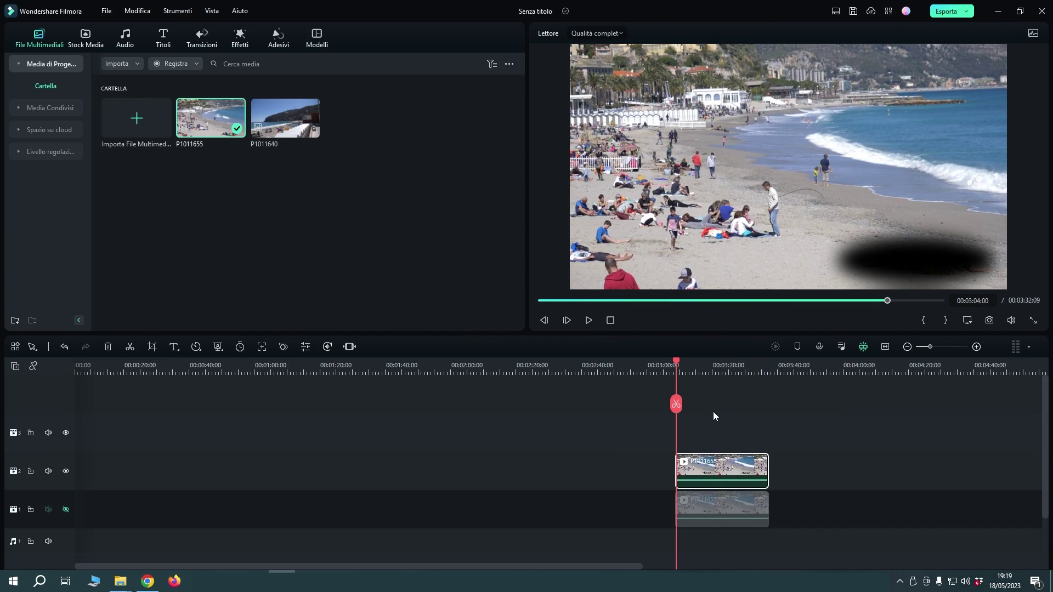
pyautogui.click(676, 363)
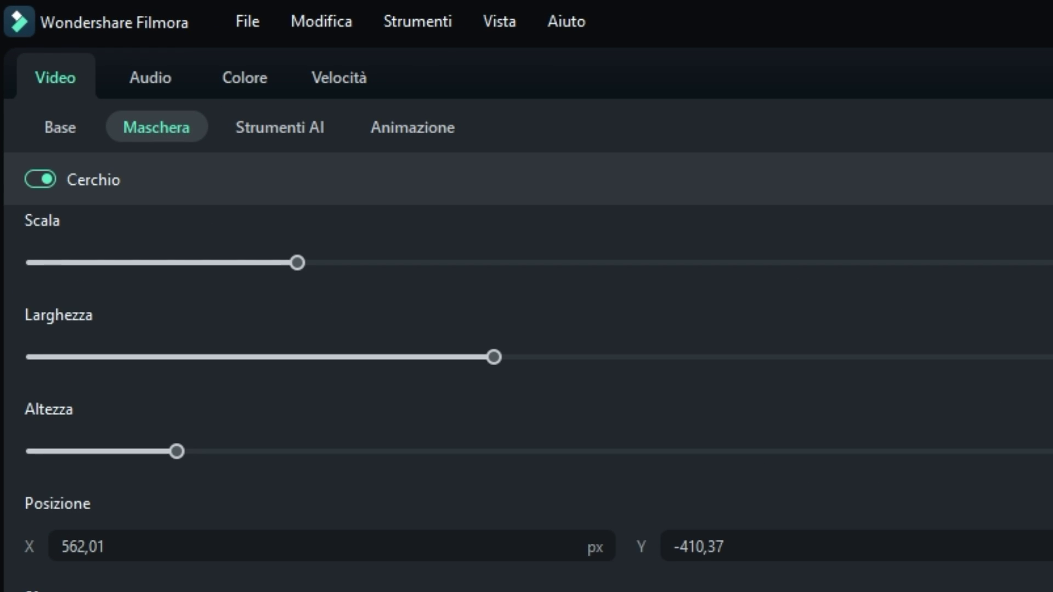
pyautogui.scroll(3, 526, 371)
pyautogui.scroll(-1, 526, 371)
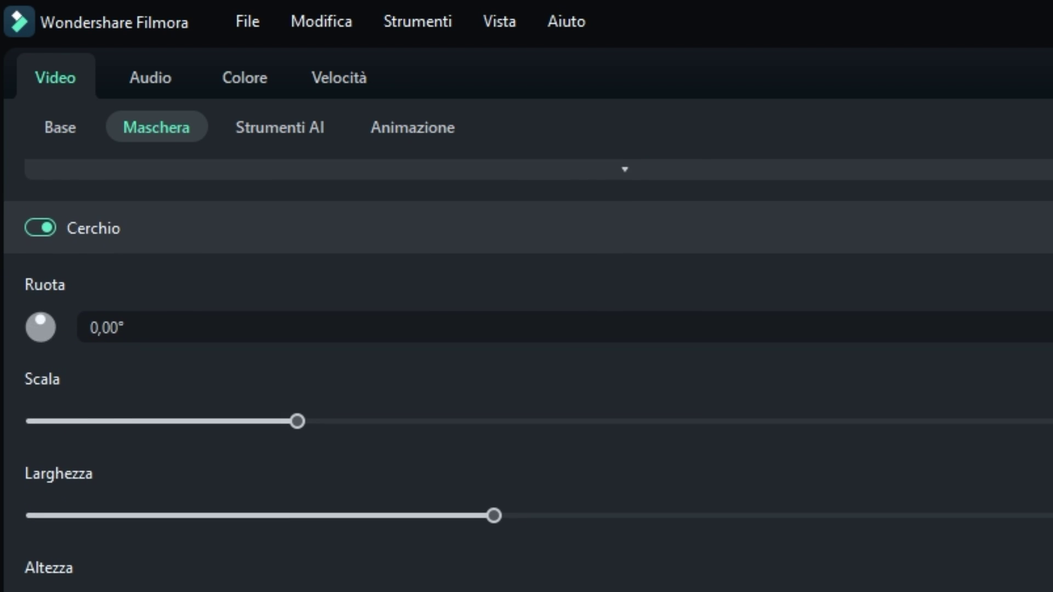
pyautogui.scroll(-1, 526, 372)
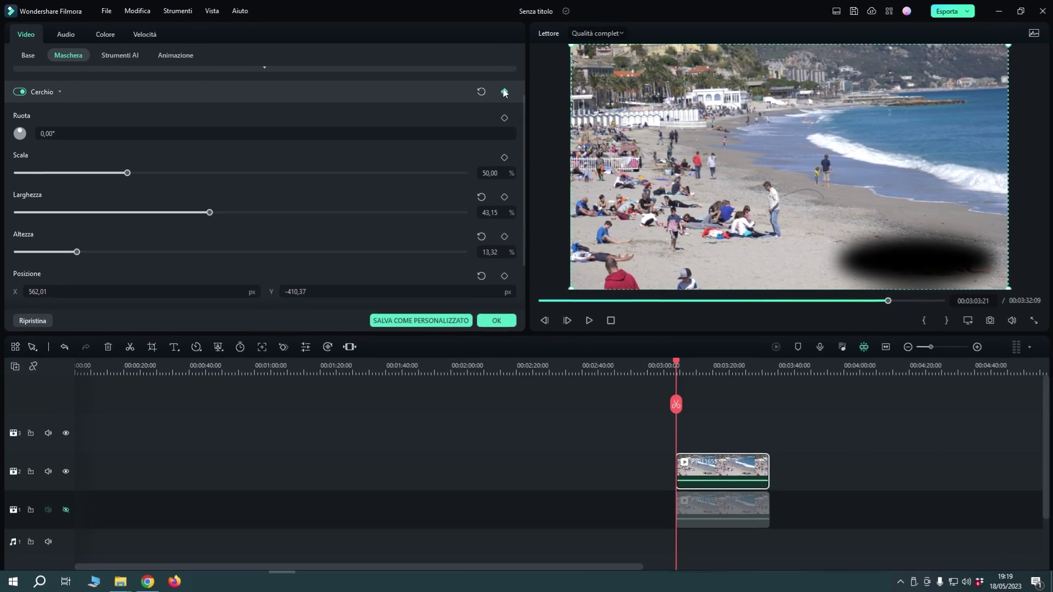
pyautogui.click(504, 92)
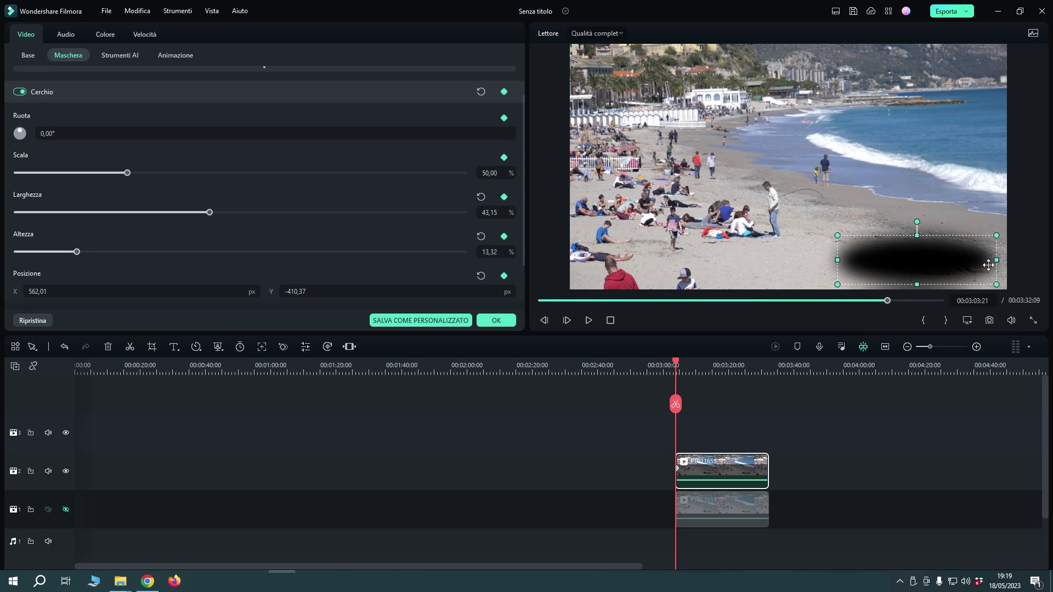
# Step: Enlarge the mask at the first keyframe to about 46.37% width and 14.76% height and recentre it over the lying group
pyautogui.moveTo(996, 284); pyautogui.dragTo(996, 285)
pyautogui.moveTo(149, 172); pyautogui.dragTo(125, 178)
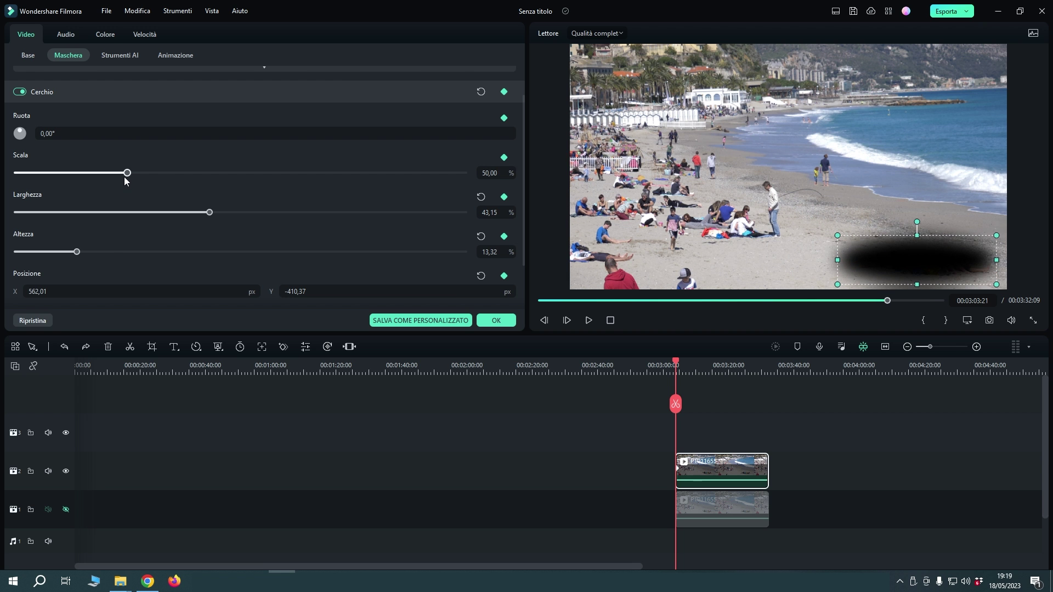
pyautogui.click(213, 213)
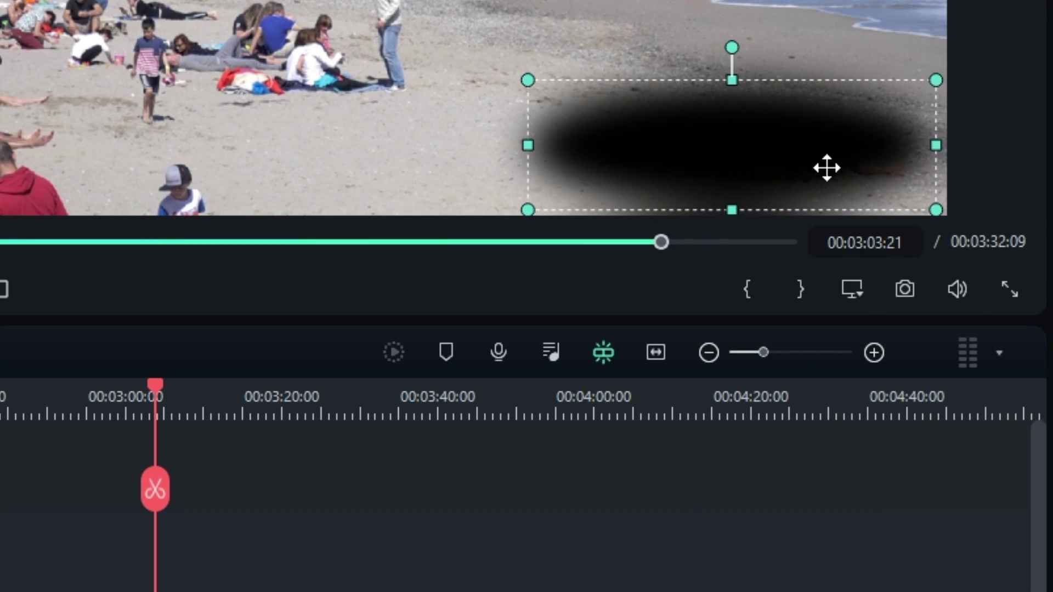
pyautogui.moveTo(919, 262); pyautogui.dragTo(924, 263)
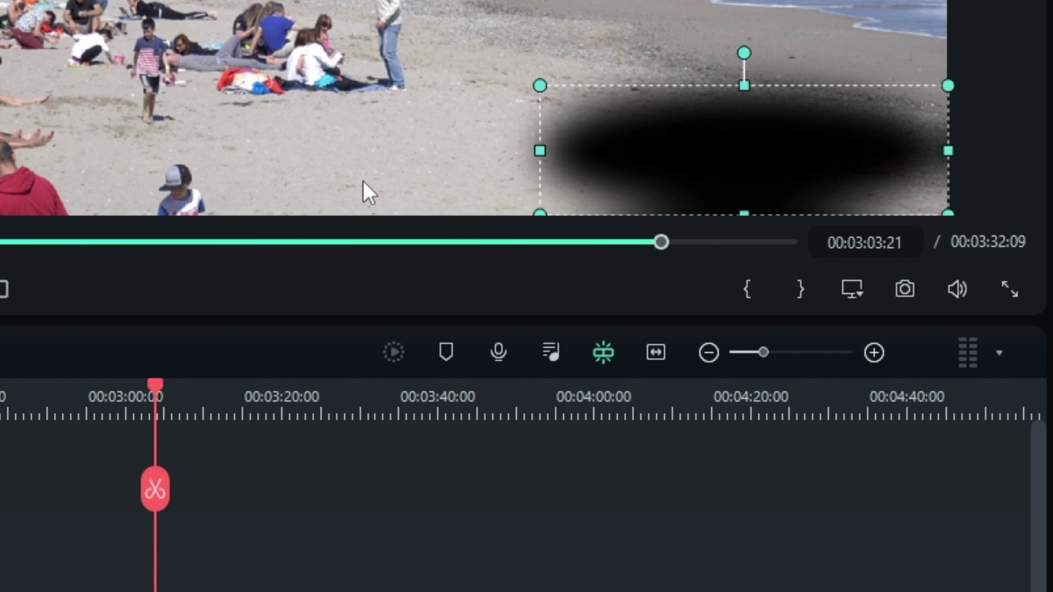
# Step: Animate the mask to follow the lying group with position keyframes near 00:03:11, at 00:03:24:16 (X 468.62, Y -420.44) and at the clip's end
pyautogui.click(170, 396)
pyautogui.moveTo(170, 394); pyautogui.dragTo(212, 393)
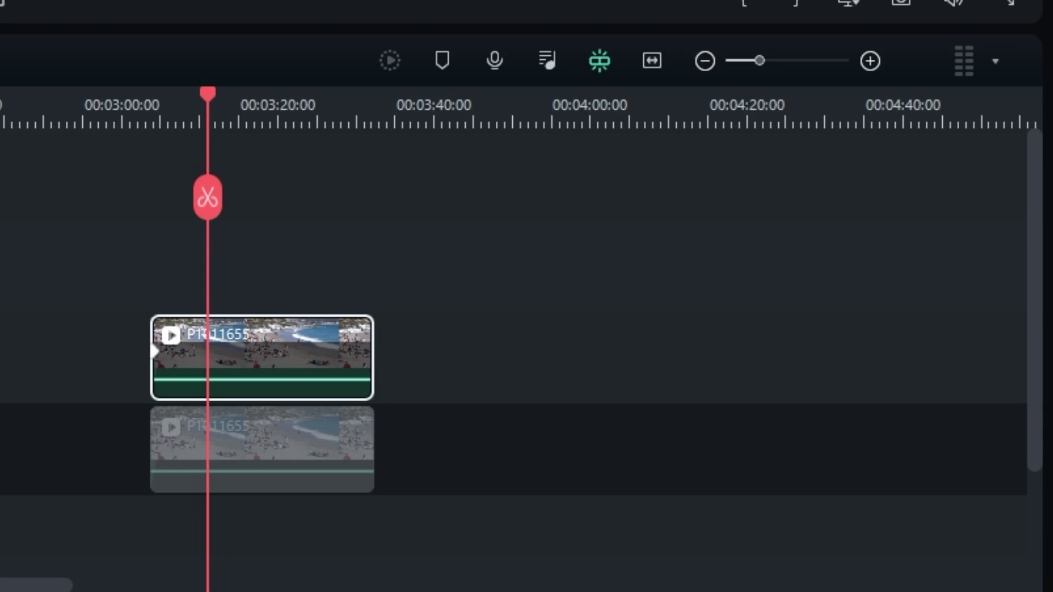
pyautogui.moveTo(209, 94); pyautogui.dragTo(313, 131)
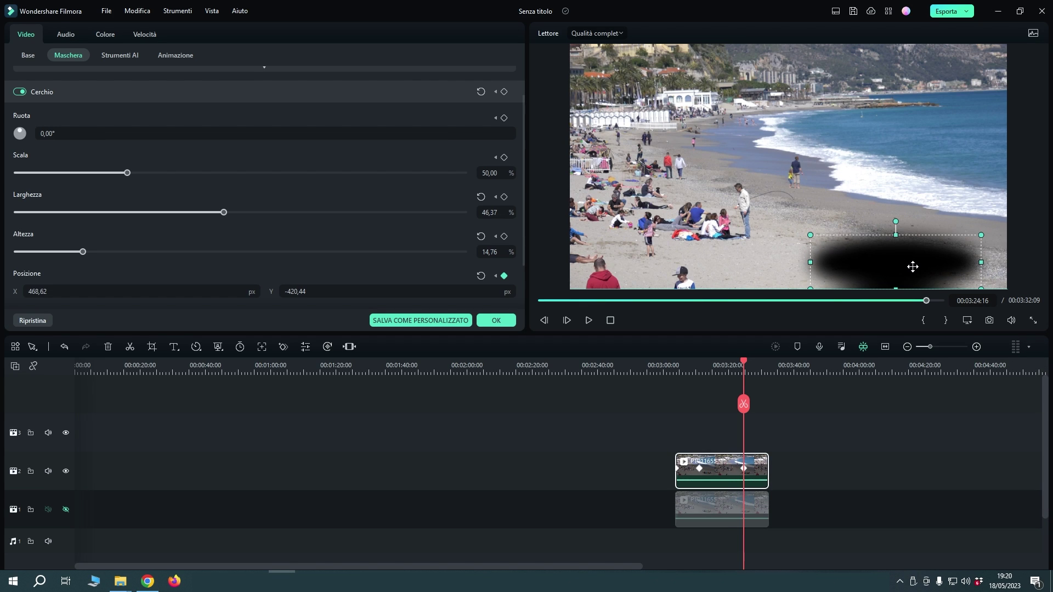
pyautogui.moveTo(726, 373); pyautogui.dragTo(768, 377)
pyautogui.moveTo(900, 253); pyautogui.dragTo(908, 273)
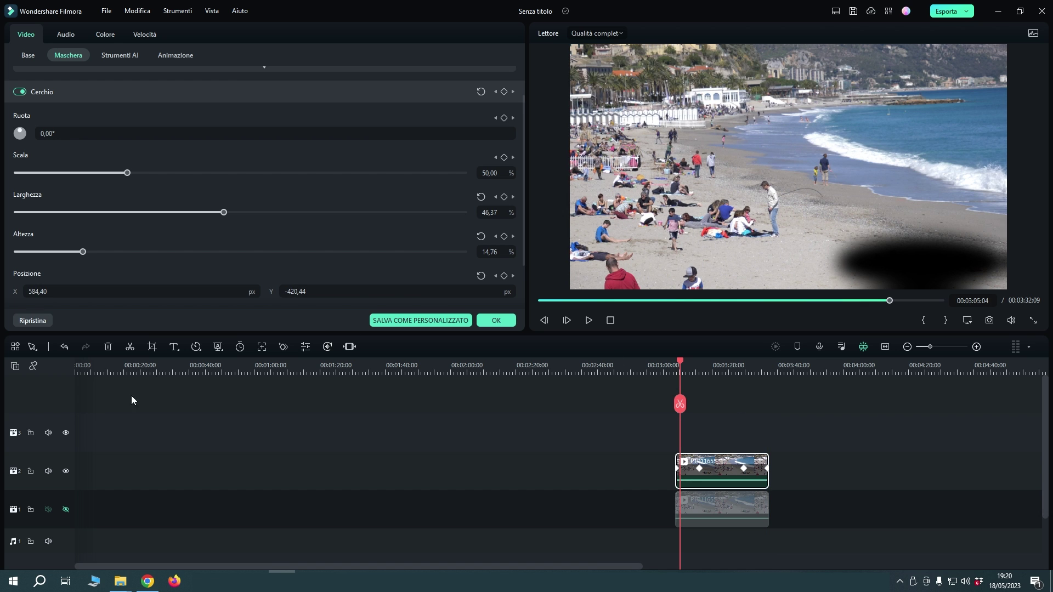
# Step: Show track 1 again, select its P1011655 clip and lock track 2
pyautogui.click(66, 510)
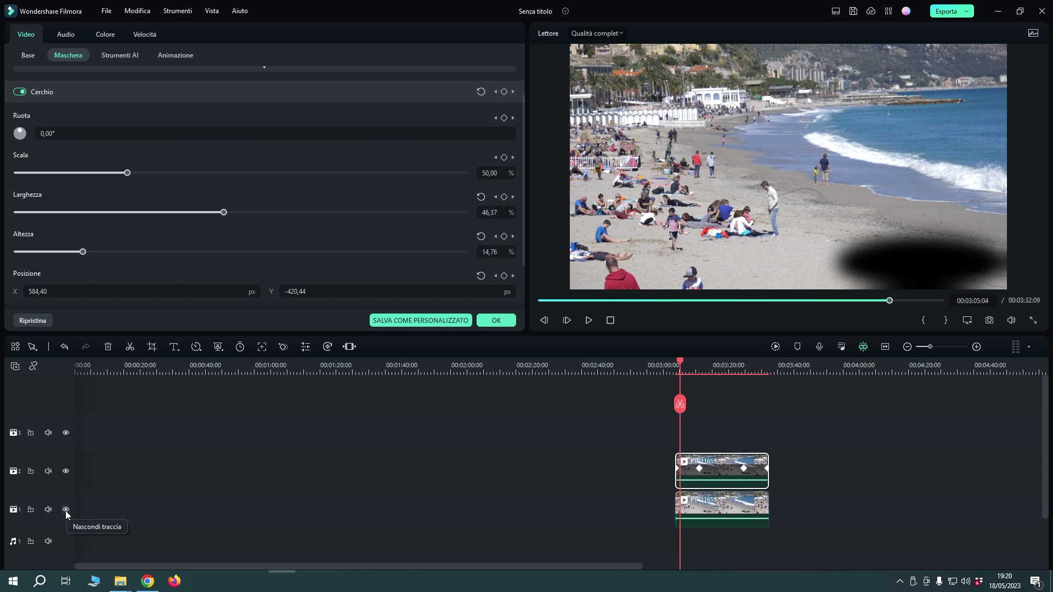
pyautogui.click(712, 505)
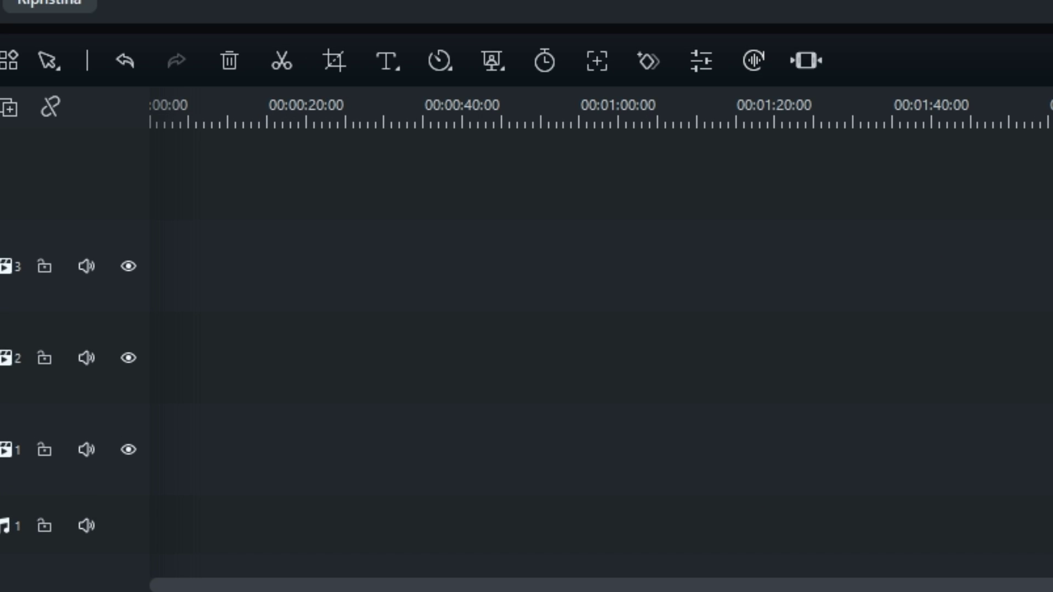
pyautogui.click(47, 361)
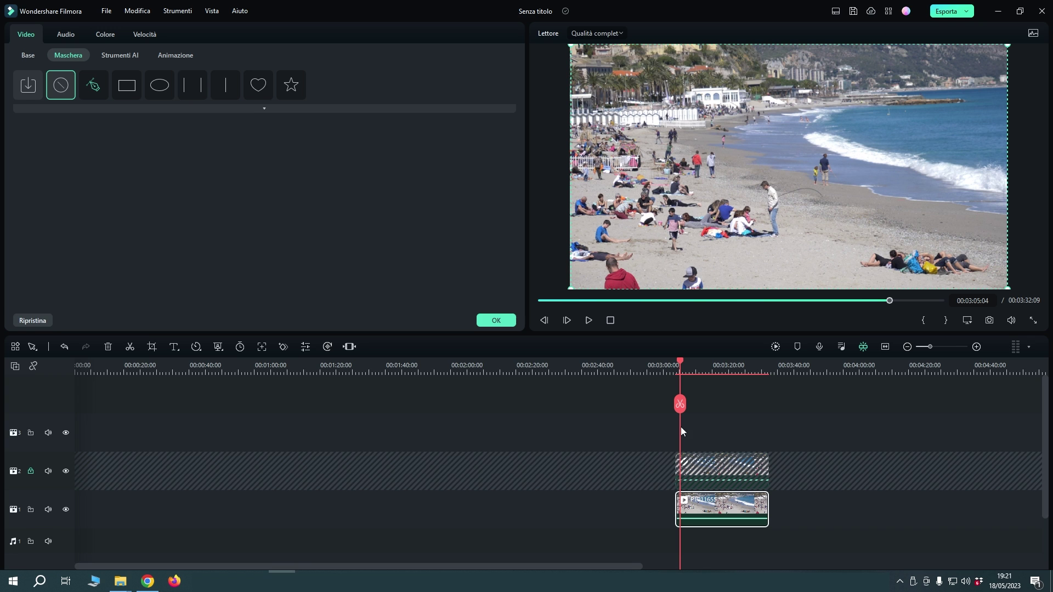
# Step: Shift the lower P1011655 clip to X 542.71, Y 0.30 px and enlarge its scale
pyautogui.click(26, 55)
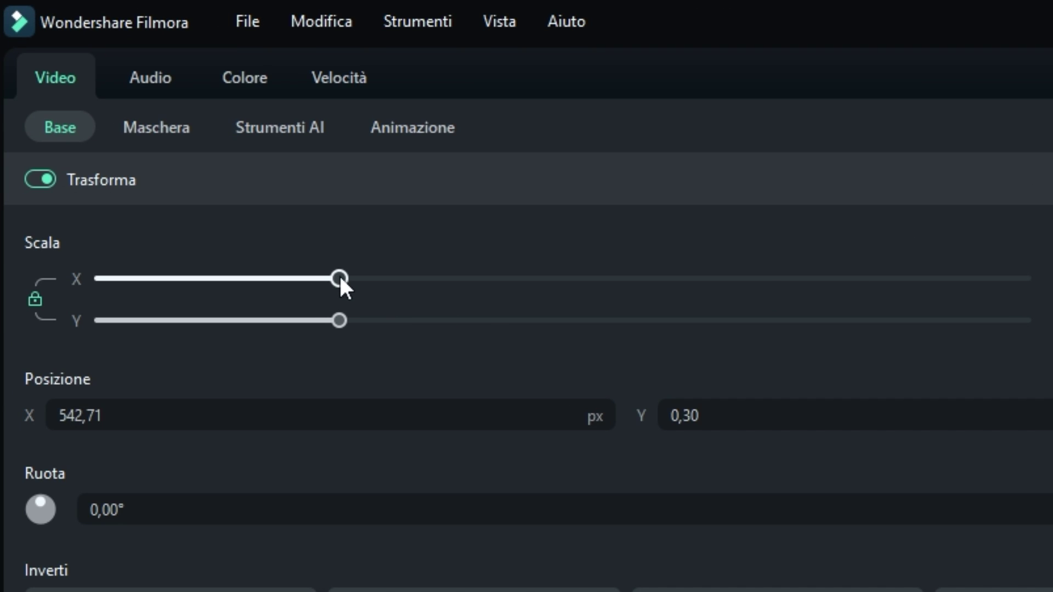
pyautogui.moveTo(339, 279); pyautogui.dragTo(373, 279)
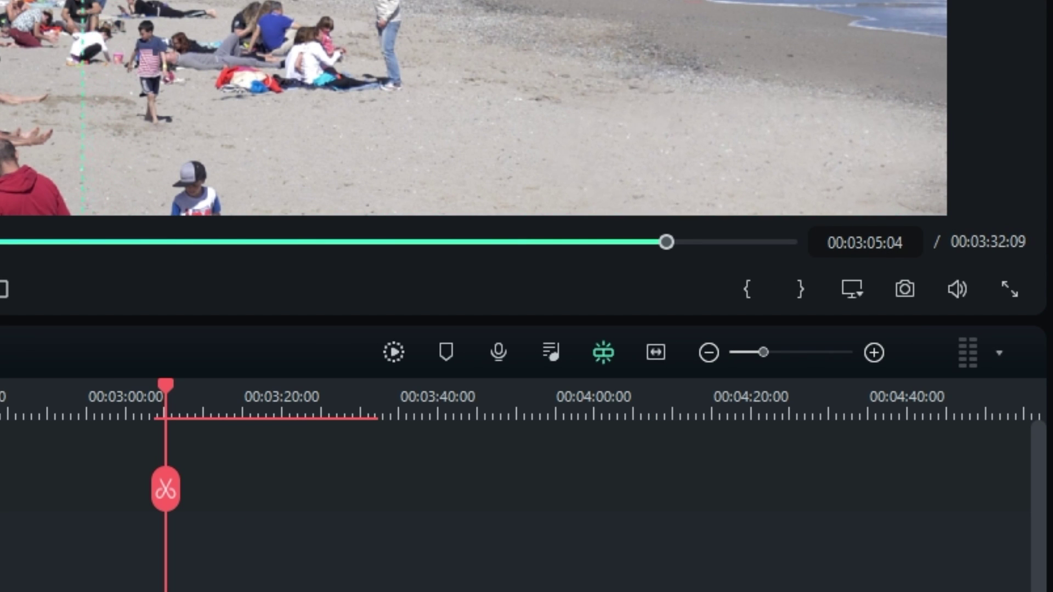
# Step: Play the masked P1011655 section through from its start and compare it with track 2 hidden and shown
pyautogui.click(526, 406)
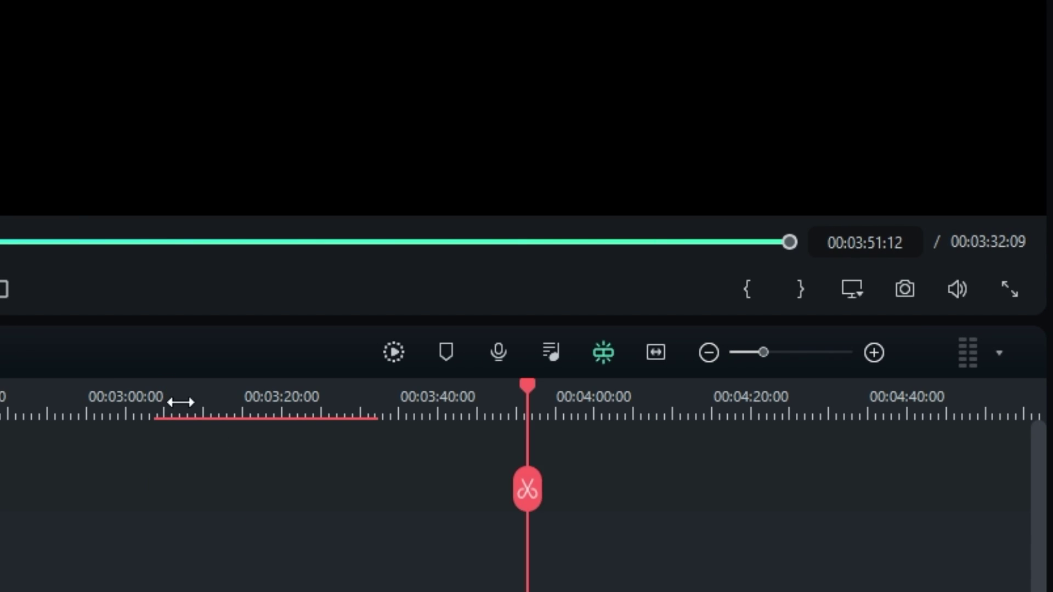
pyautogui.click(180, 402)
pyautogui.moveTo(179, 393); pyautogui.dragTo(251, 395)
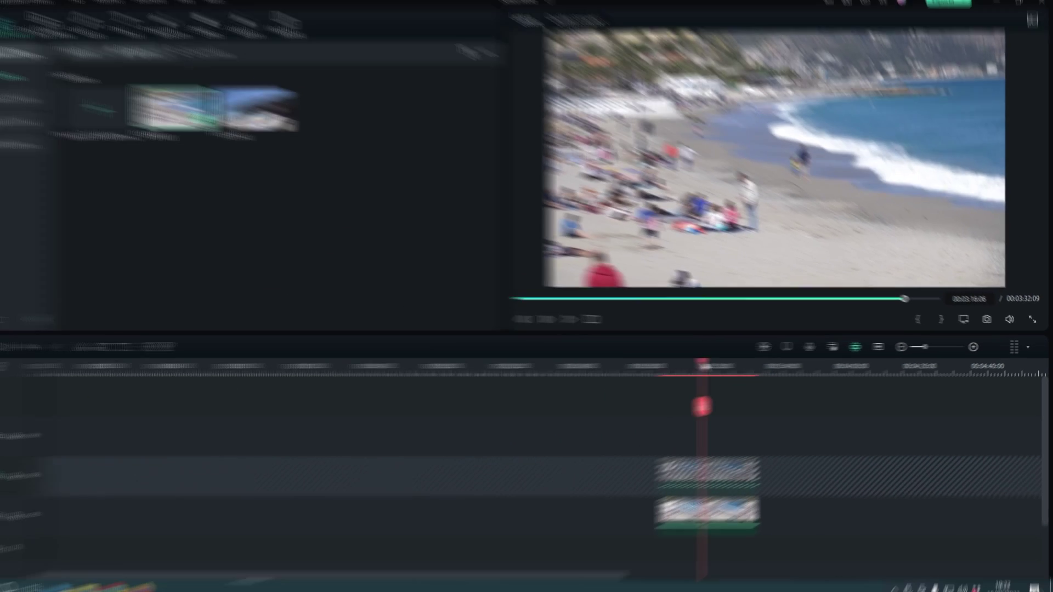
pyautogui.moveTo(703, 364); pyautogui.dragTo(681, 378)
pyautogui.press('space')
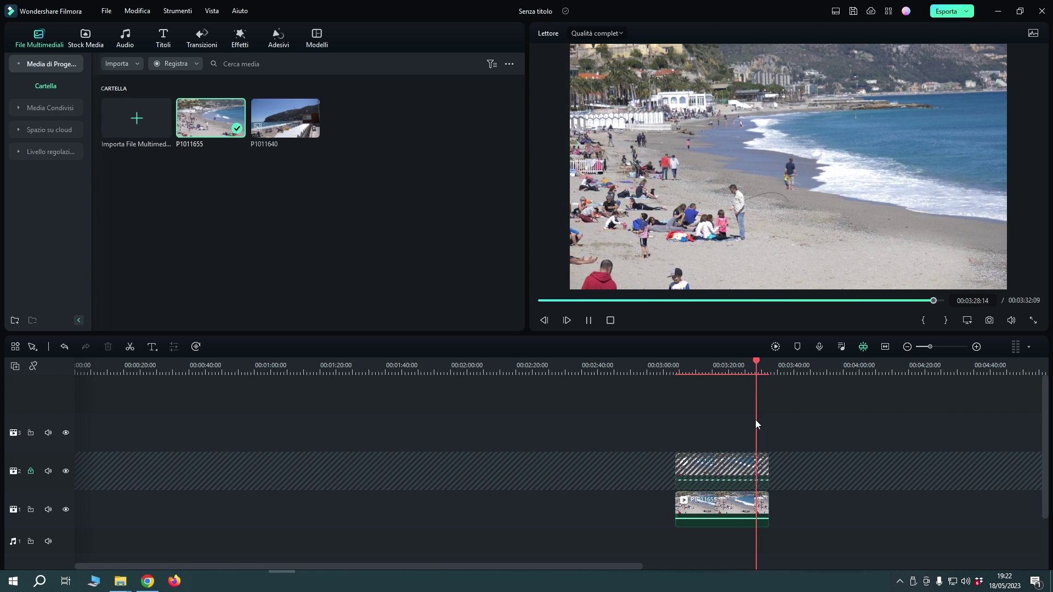
pyautogui.click(66, 472)
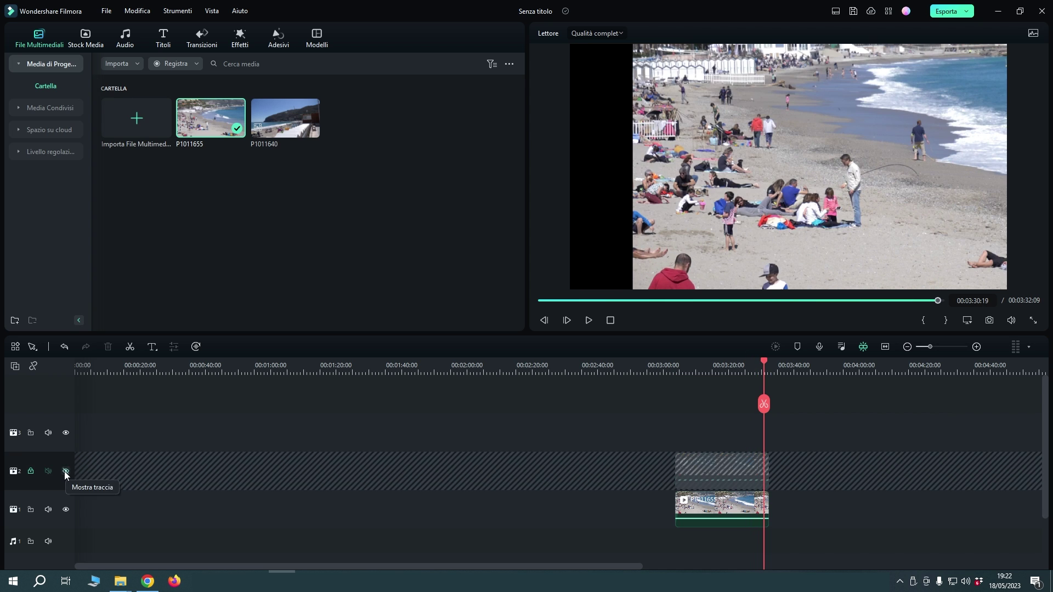
pyautogui.click(66, 472)
# Step: Add the P1011640 clip to the timeline after the beach clips and trim its end to about 00:03:51
pyautogui.moveTo(282, 121); pyautogui.dragTo(793, 463)
pyautogui.click(803, 365)
pyautogui.moveTo(804, 362); pyautogui.dragTo(836, 406)
pyautogui.moveTo(847, 470); pyautogui.dragTo(828, 469)
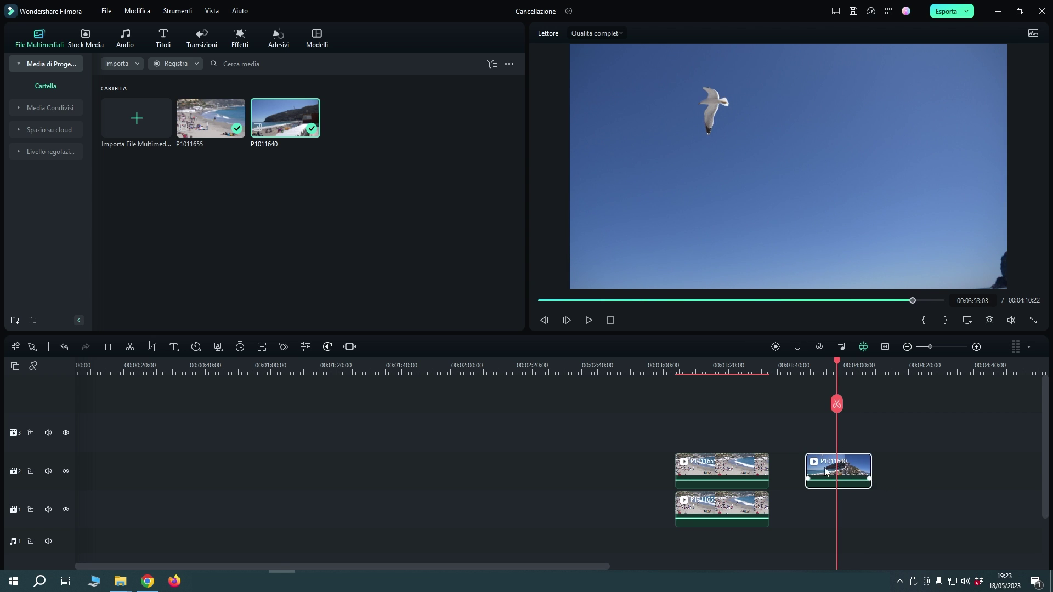
pyautogui.click(827, 363)
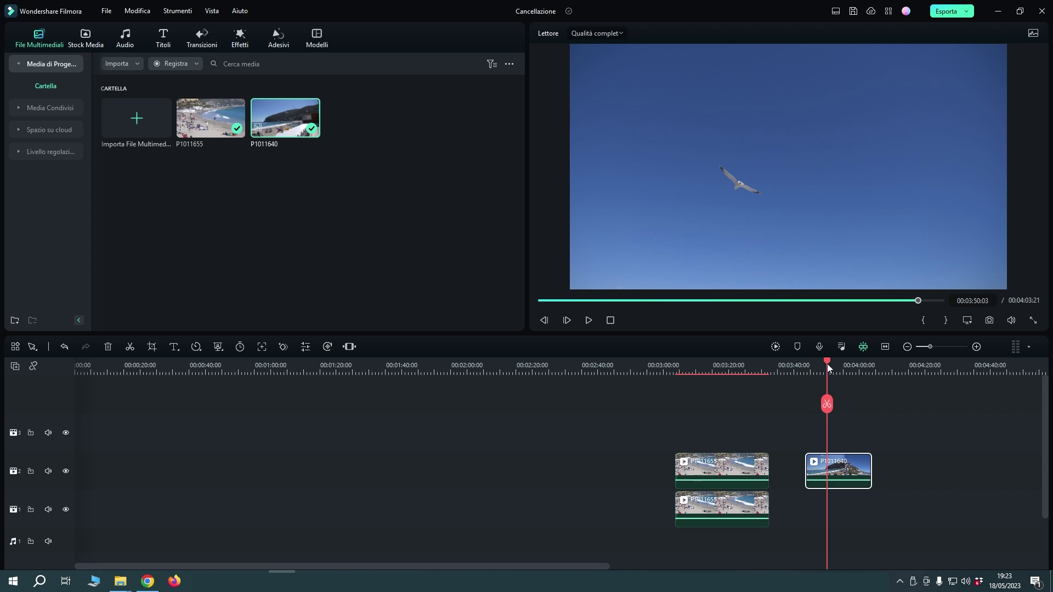
pyautogui.moveTo(871, 459); pyautogui.dragTo(828, 464)
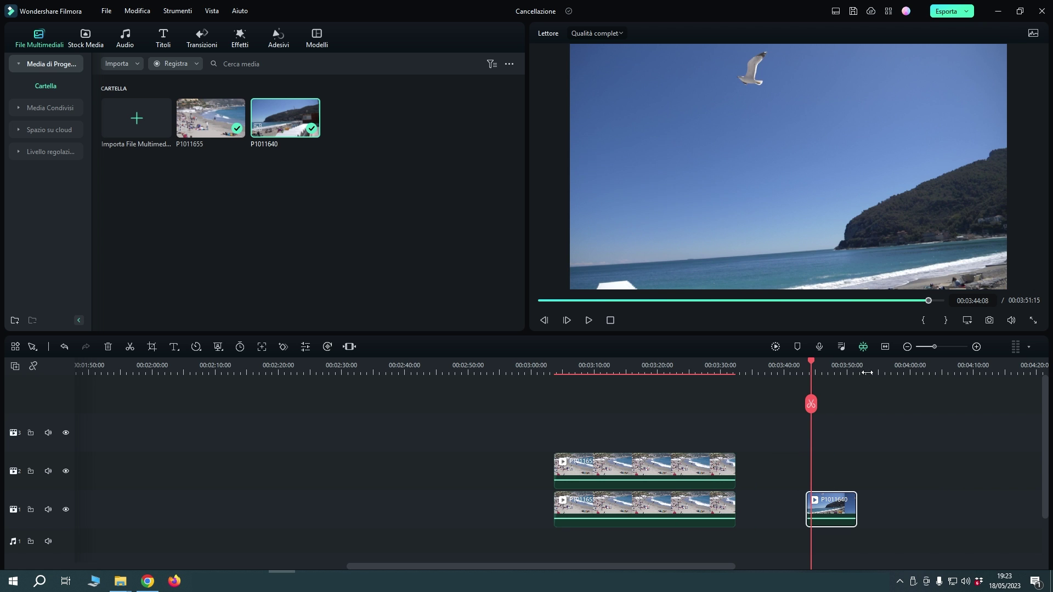
# Step: Place a copy of P1011640 on track 2 directly above the original, then hide track 1
pyautogui.click(866, 372)
pyautogui.hotkey('ctrl', 'v')
pyautogui.moveTo(875, 501); pyautogui.dragTo(815, 469)
pyautogui.click(821, 367)
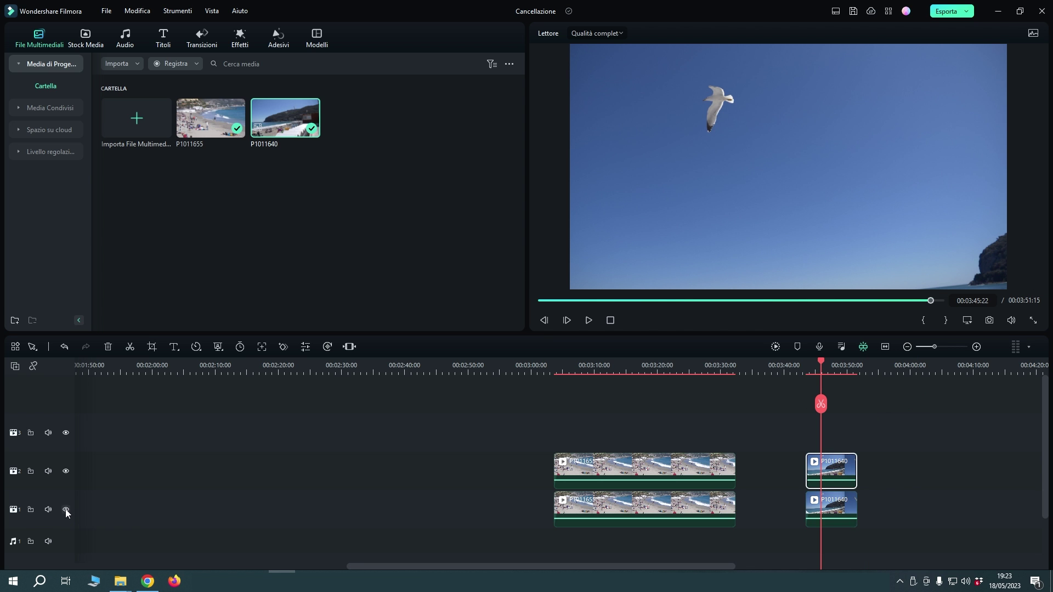
pyautogui.click(65, 509)
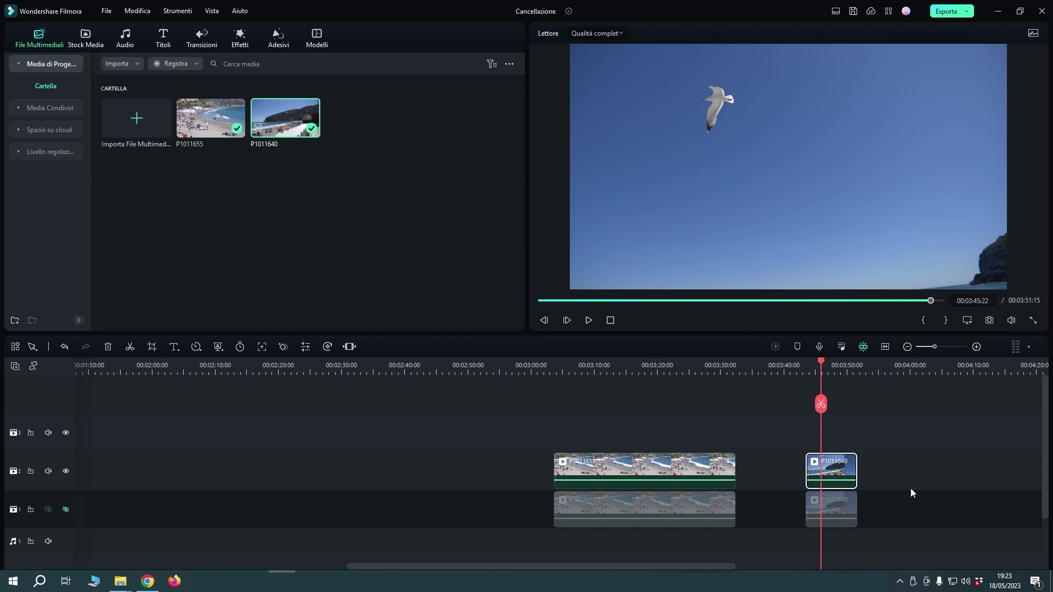
# Step: Apply a circle mask to the upper P1011640 clip around the gull, about 45.69% wide and 54.22% high at 27.67% scale
pyautogui.doubleClick(837, 470)
pyautogui.click(68, 56)
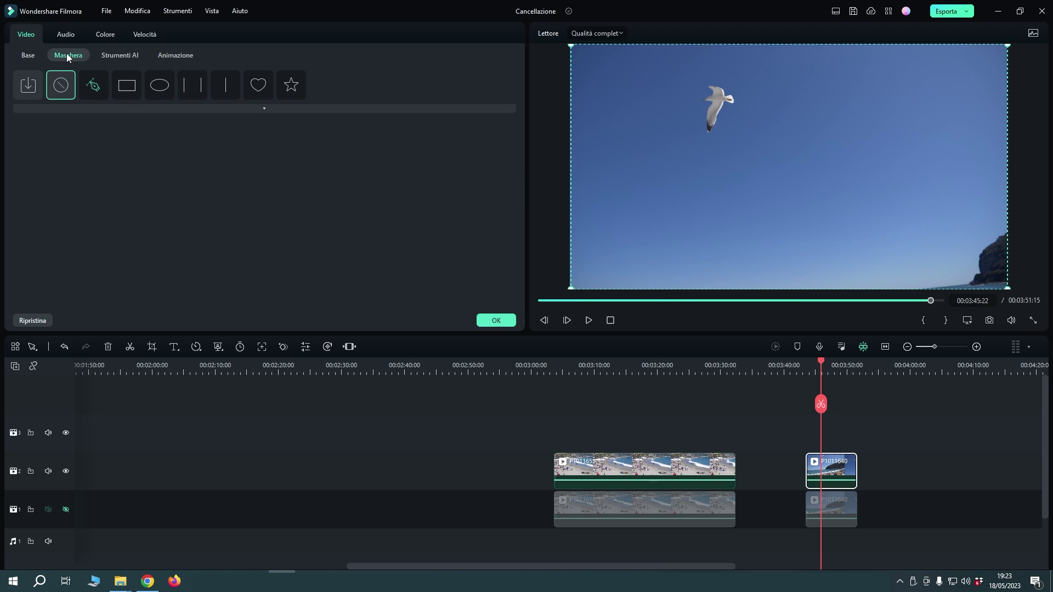
pyautogui.click(160, 86)
pyautogui.moveTo(768, 123); pyautogui.dragTo(729, 101)
pyautogui.moveTo(723, 56); pyautogui.dragTo(763, 112)
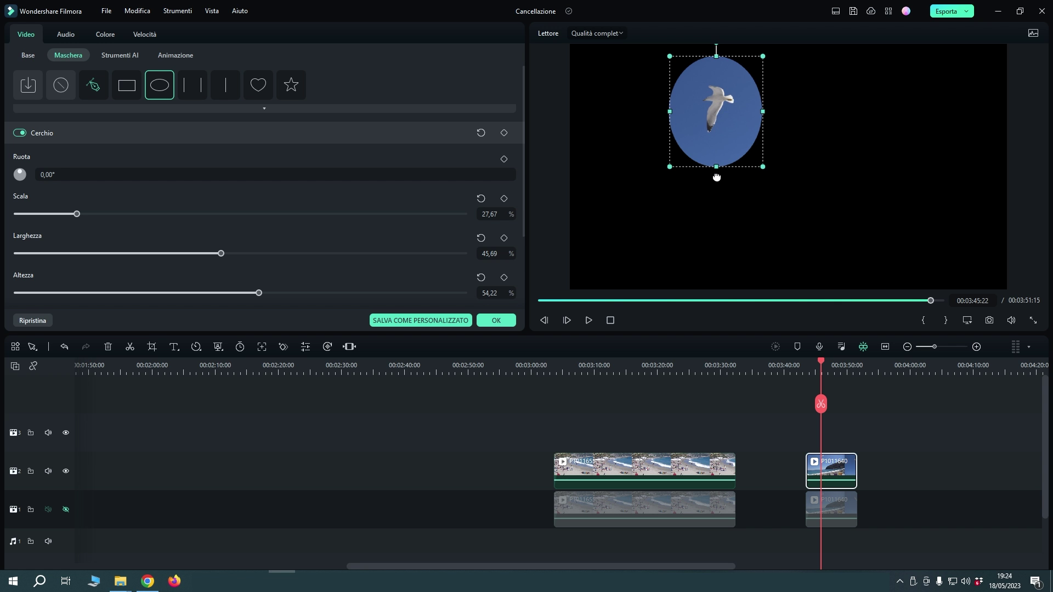
# Step: Feather the circle mask to 26.67% blur, recentre it at X -315.98, Y 271.94 and enlarge its scale to 30.96%
pyautogui.moveTo(716, 177); pyautogui.dragTo(716, 184)
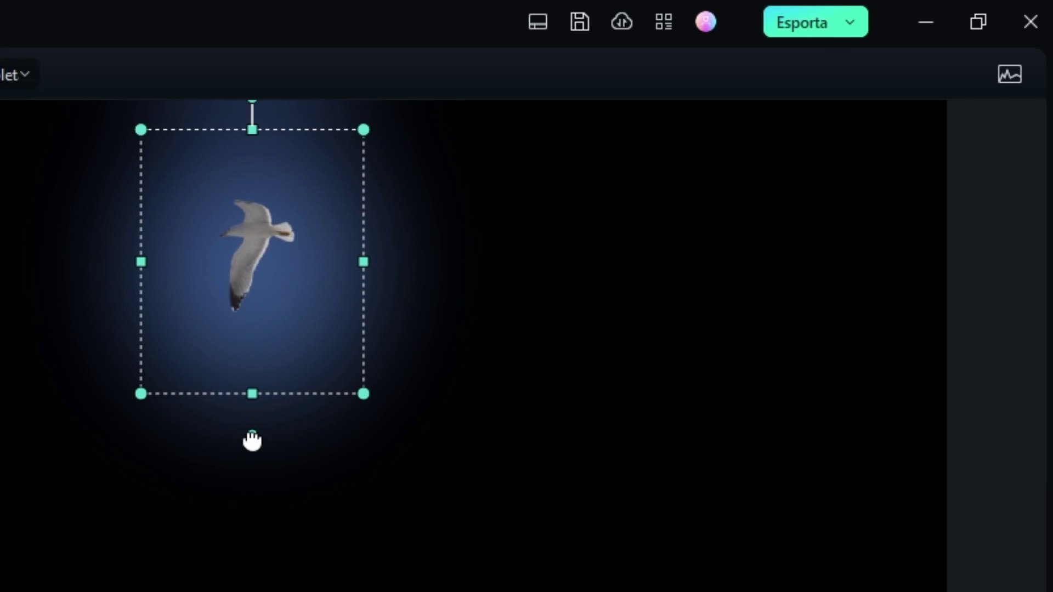
pyautogui.moveTo(251, 440); pyautogui.dragTo(252, 428)
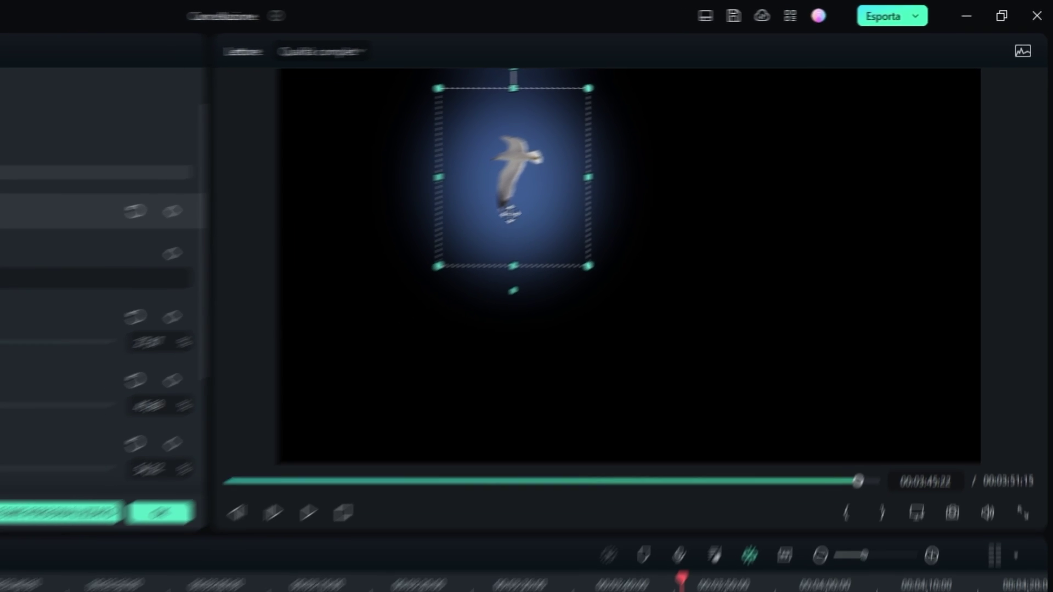
pyautogui.moveTo(510, 214); pyautogui.dragTo(511, 202)
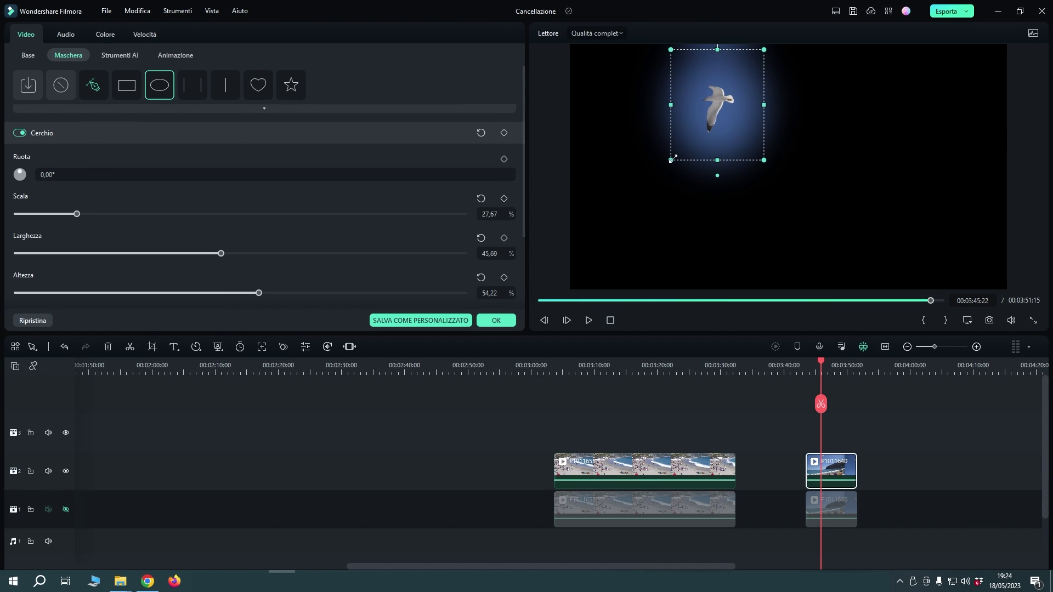
pyautogui.moveTo(447, 249); pyautogui.dragTo(439, 256)
pyautogui.moveTo(670, 161); pyautogui.dragTo(670, 161)
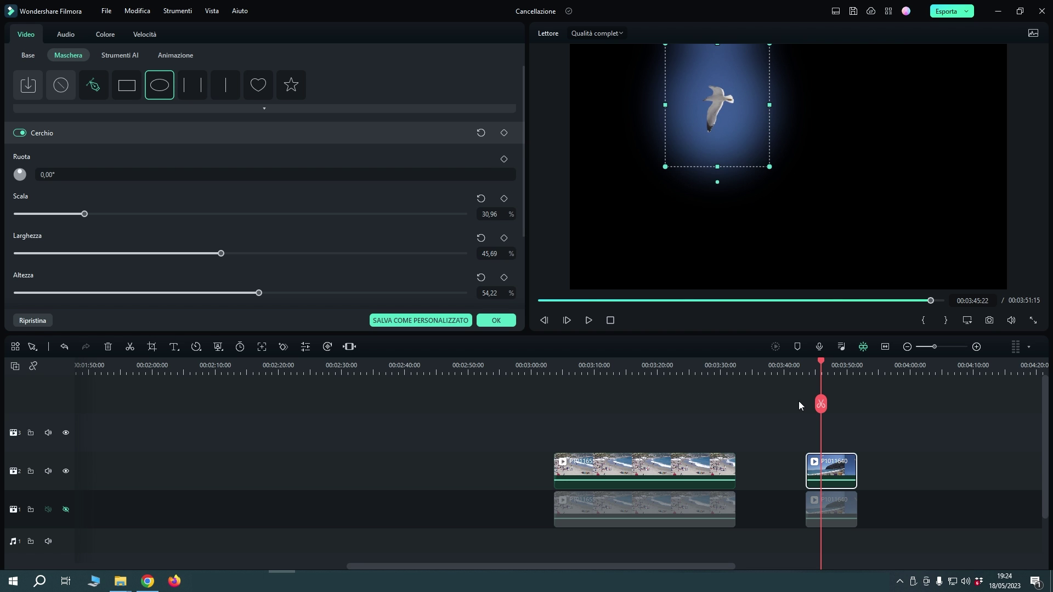
# Step: Invert the circle mask and add a keyframe for all its parameters at 00:03:45:22
pyautogui.scroll(-3, 493, 247)
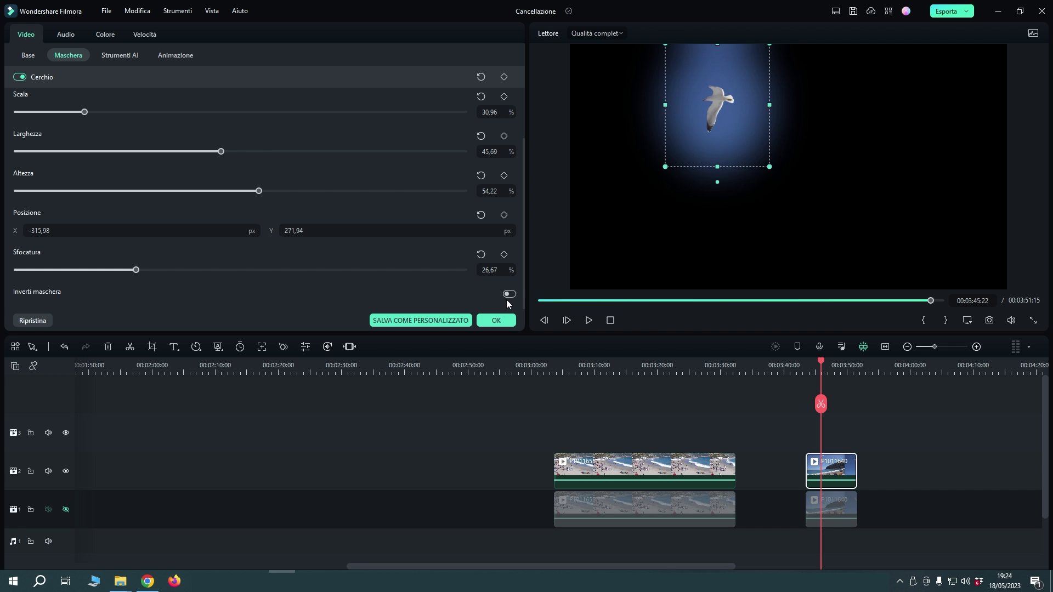
pyautogui.click(508, 296)
pyautogui.moveTo(522, 258); pyautogui.dragTo(526, 144)
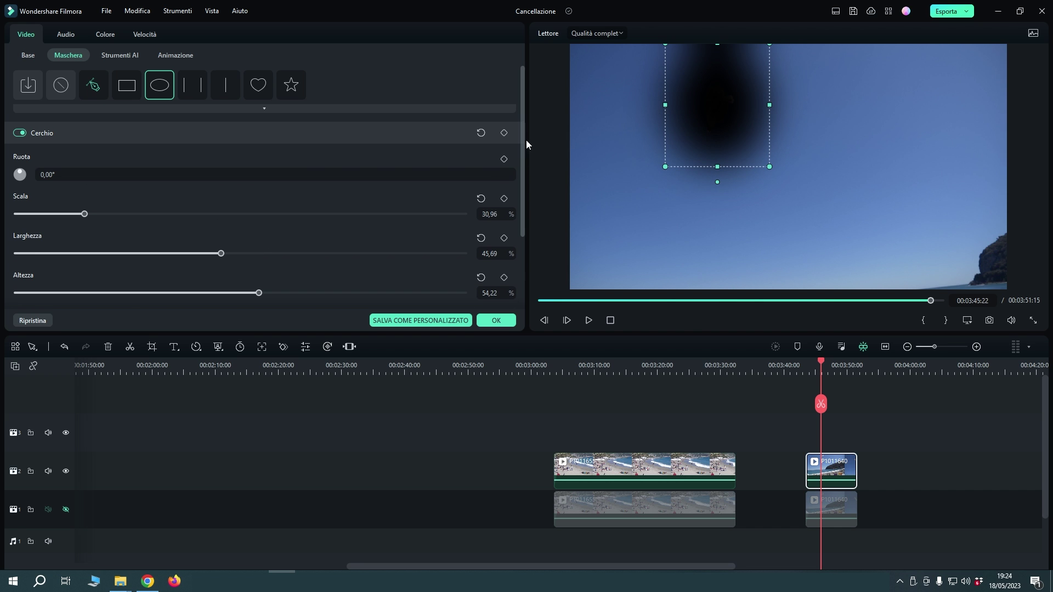
pyautogui.click(503, 135)
# Step: Reposition the mask over the gull at 00:03:44:19, at the clip's start and near 00:03:47
pyautogui.moveTo(721, 110); pyautogui.dragTo(746, 100)
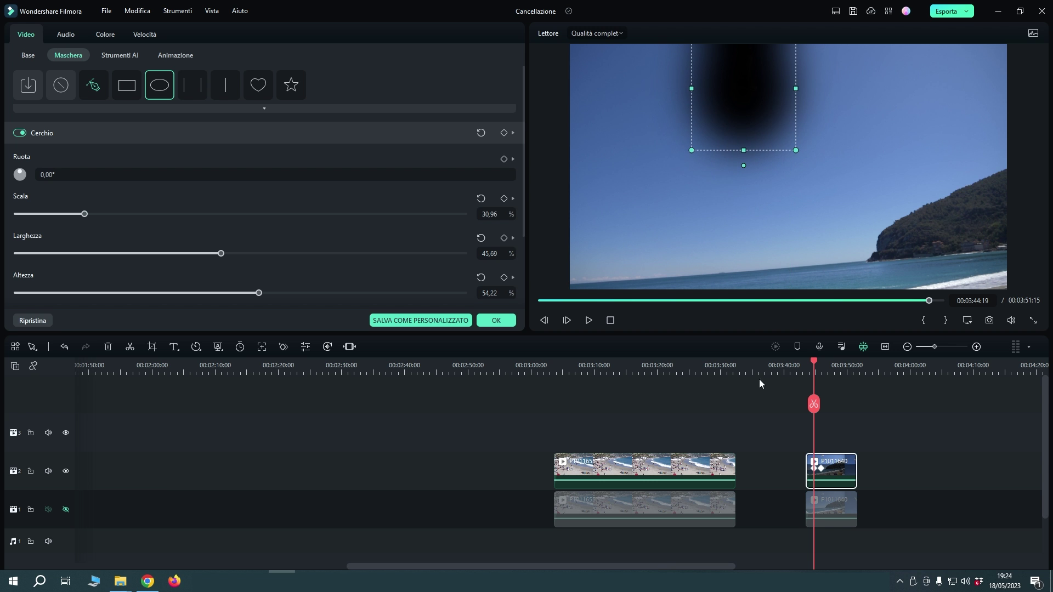
pyautogui.moveTo(816, 359); pyautogui.dragTo(805, 371)
pyautogui.moveTo(754, 101); pyautogui.dragTo(768, 105)
pyautogui.moveTo(806, 363); pyautogui.dragTo(828, 362)
pyautogui.moveTo(739, 115); pyautogui.dragTo(721, 127)
# Step: Keep the mask on the gull with further position keyframes between about 00:03:48 and 00:03:49
pyautogui.moveTo(828, 363); pyautogui.dragTo(834, 365)
pyautogui.moveTo(707, 108); pyautogui.dragTo(700, 150)
pyautogui.moveTo(835, 363); pyautogui.dragTo(836, 366)
pyautogui.moveTo(750, 218); pyautogui.dragTo(756, 223)
pyautogui.moveTo(707, 166); pyautogui.dragTo(712, 171)
pyautogui.moveTo(836, 366); pyautogui.dragTo(842, 365)
pyautogui.moveTo(704, 174); pyautogui.dragTo(712, 191)
# Step: Finish tracking the gull with mask positions near 00:03:50 and 00:03:51, return to the clip's start and apply the settings
pyautogui.click(848, 365)
pyautogui.moveTo(789, 249); pyautogui.dragTo(795, 251)
pyautogui.moveTo(848, 362); pyautogui.dragTo(855, 362)
pyautogui.moveTo(756, 200); pyautogui.dragTo(782, 204)
pyautogui.moveTo(854, 362); pyautogui.dragTo(807, 373)
pyautogui.click(495, 320)
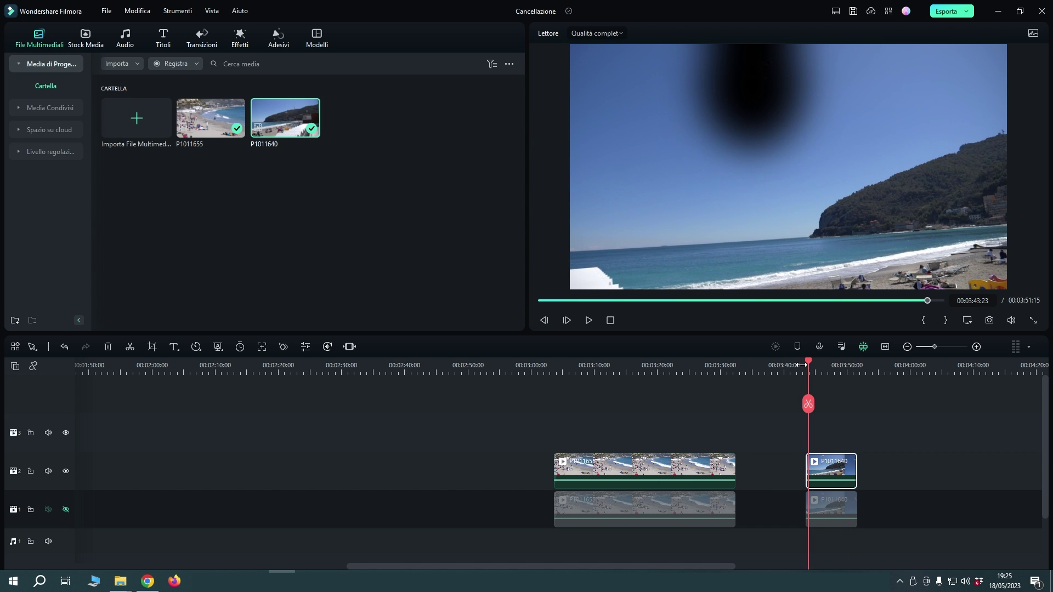
# Step: Show track 1 again, shift its P1011640 clip to X 466 px and check the coverage further along
pyautogui.click(66, 509)
pyautogui.doubleClick(831, 505)
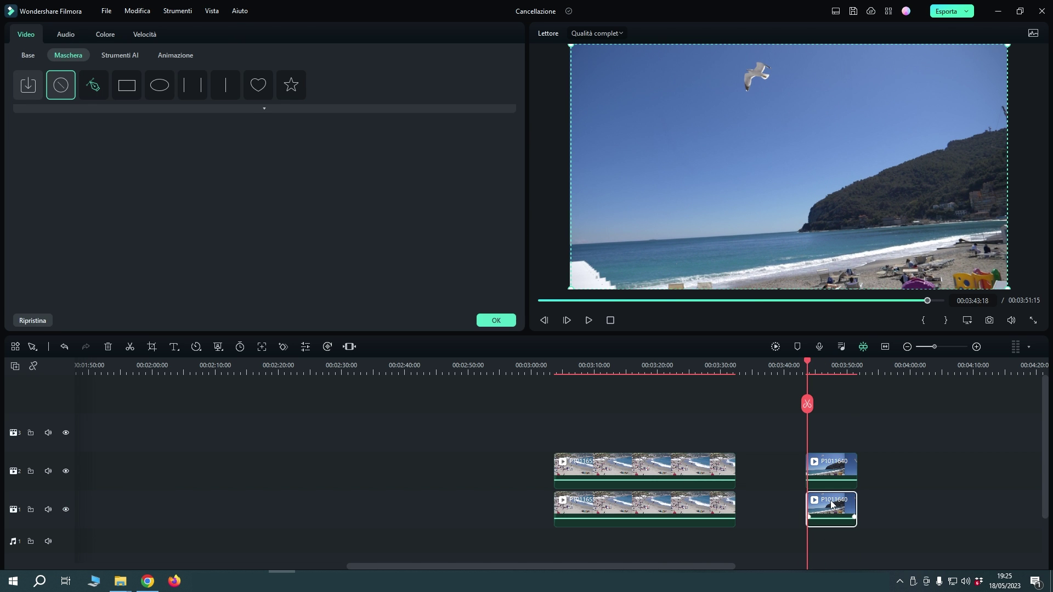
pyautogui.click(29, 56)
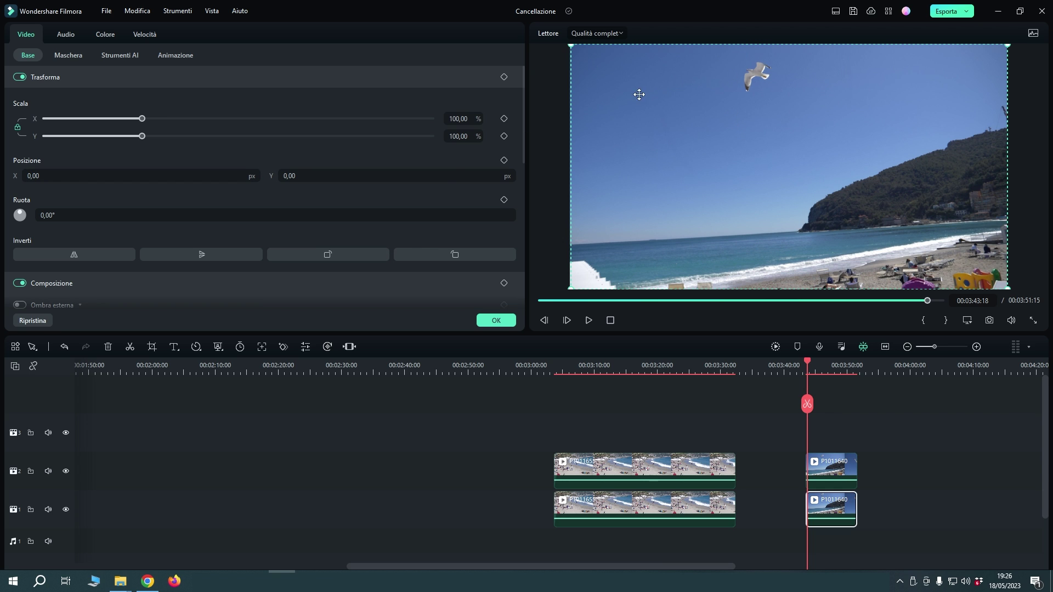
pyautogui.moveTo(204, 177)
pyautogui.mouseDown()
pyautogui.moveTo(188, 177)
pyautogui.moveTo(335, 177)
pyautogui.moveTo(224, 171)
pyautogui.mouseUp()
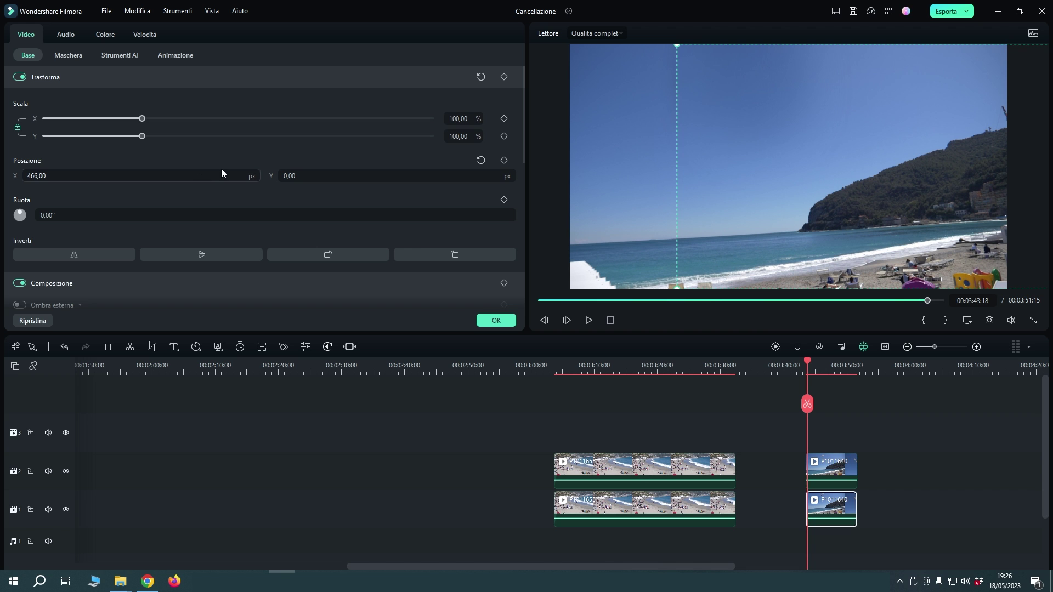
pyautogui.click(809, 366)
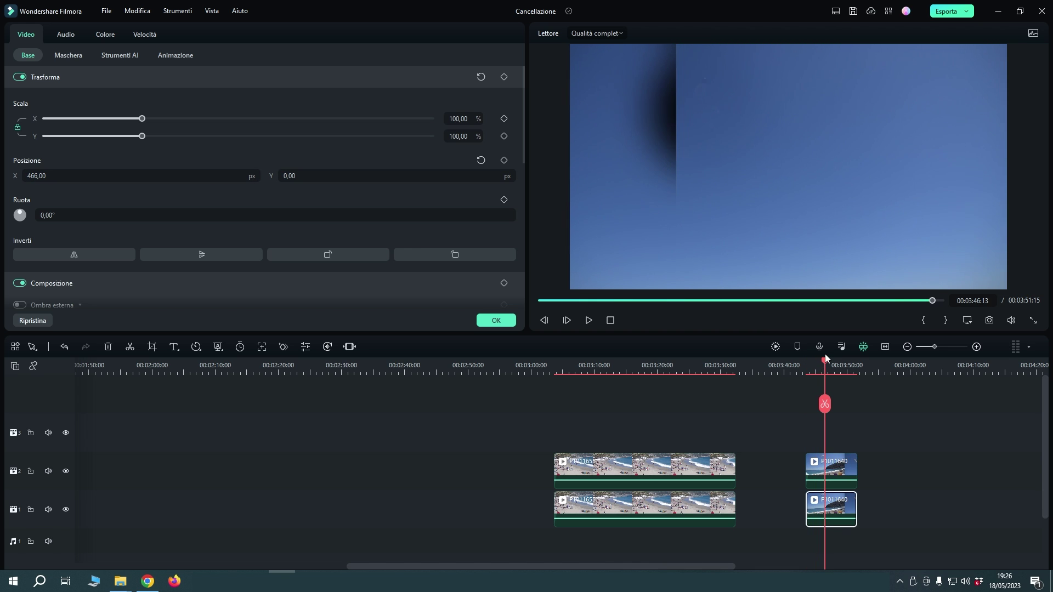
# Step: Set the lower P1011640 clip's position to X -24, Y 200 px and its scale to 144.94%
pyautogui.moveTo(223, 175); pyautogui.dragTo(146, 176)
pyautogui.moveTo(364, 179); pyautogui.dragTo(347, 180)
pyautogui.moveTo(281, 177); pyautogui.dragTo(318, 176)
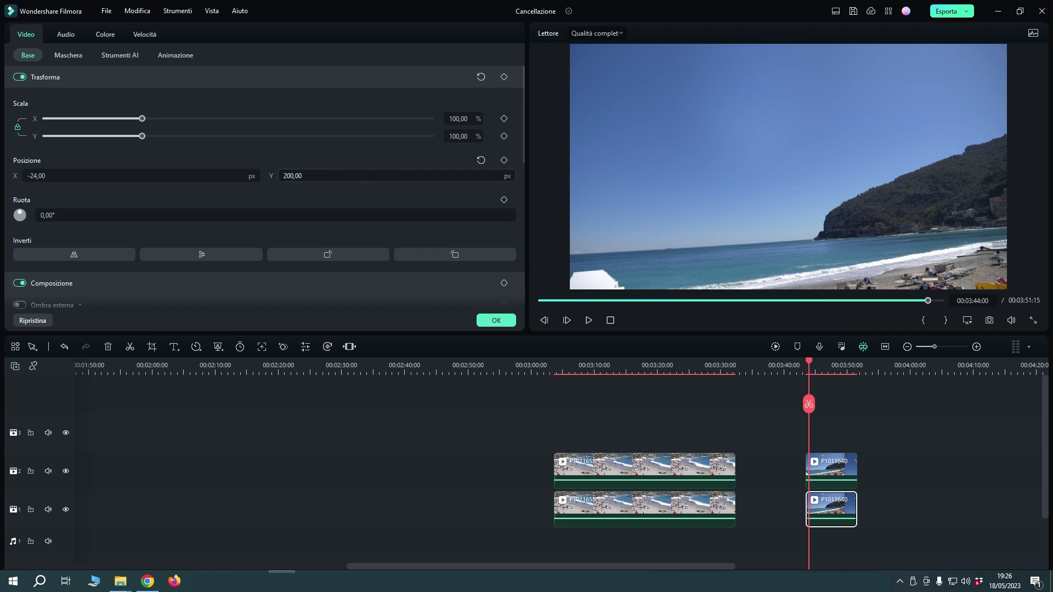
pyautogui.click(142, 122)
pyautogui.moveTo(151, 121); pyautogui.dragTo(185, 115)
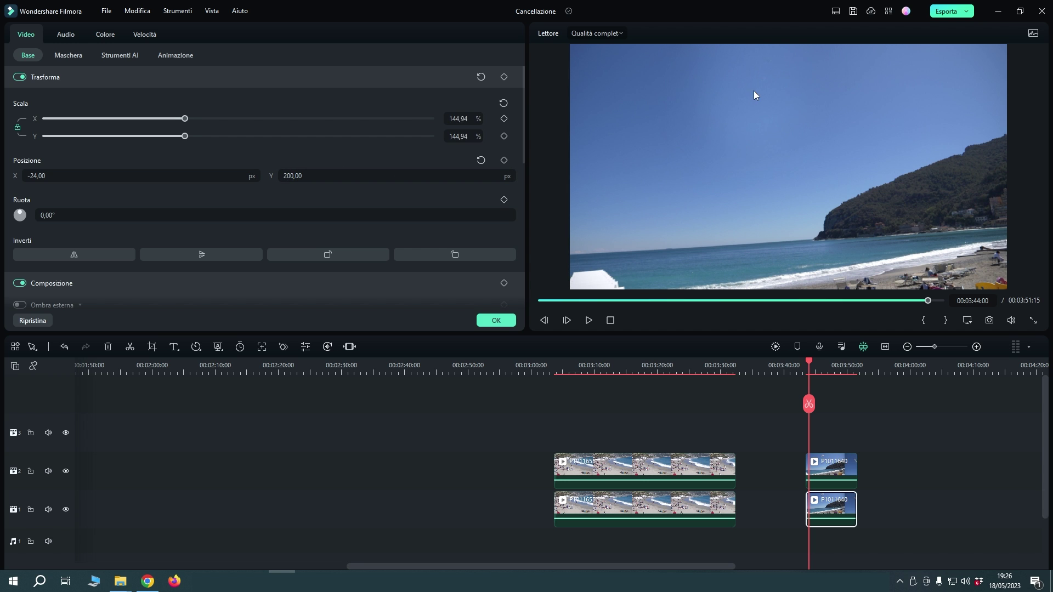
# Step: Lock track 2, select the P1011640 clip on track 1 and inspect the gull's coverage at 00:03:47:14
pyautogui.click(30, 471)
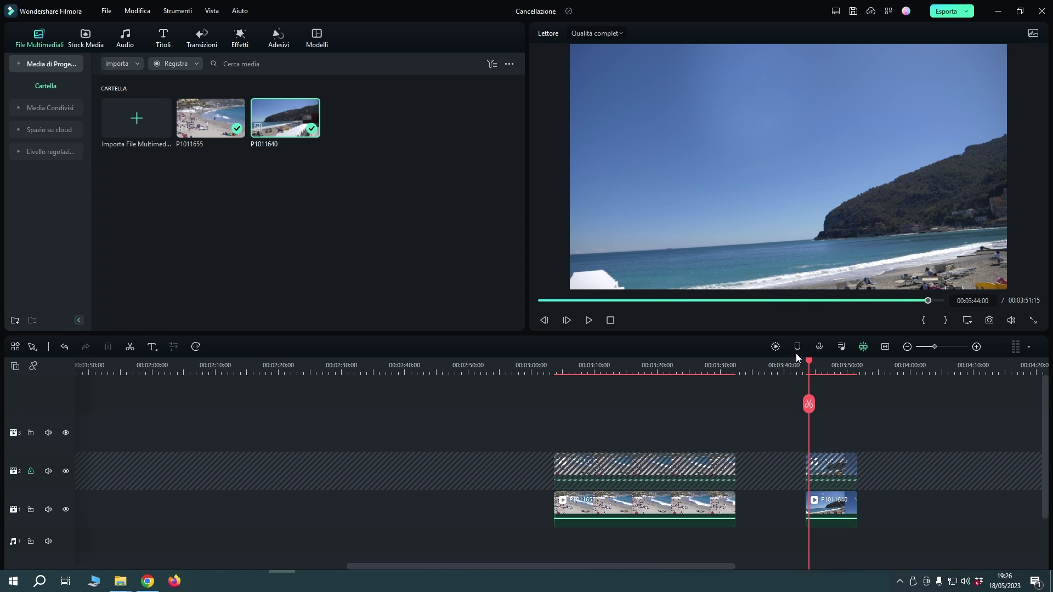
pyautogui.click(822, 500)
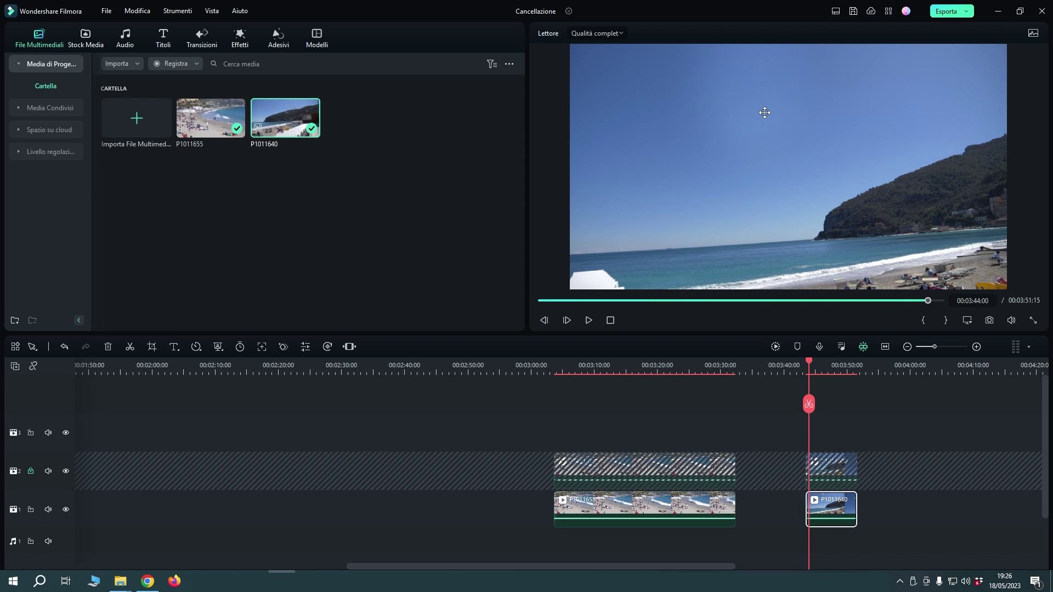
pyautogui.click(831, 373)
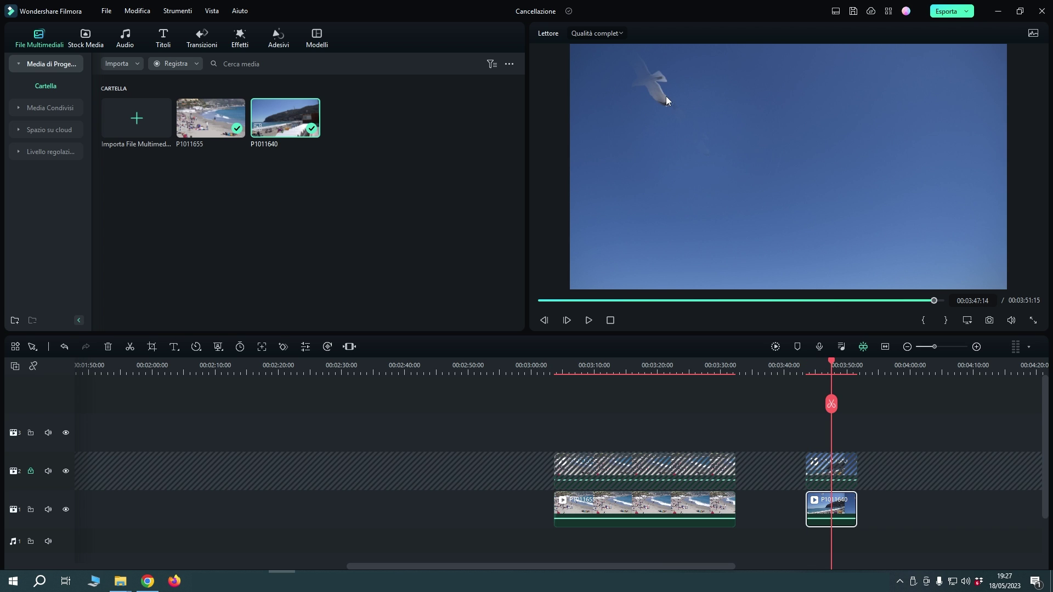
# Step: Add a keyframe for all transform parameters of the lower P1011640 clip at its start, 00:03:43:18
pyautogui.moveTo(831, 363); pyautogui.dragTo(809, 375)
pyautogui.moveTo(808, 376); pyautogui.dragTo(807, 376)
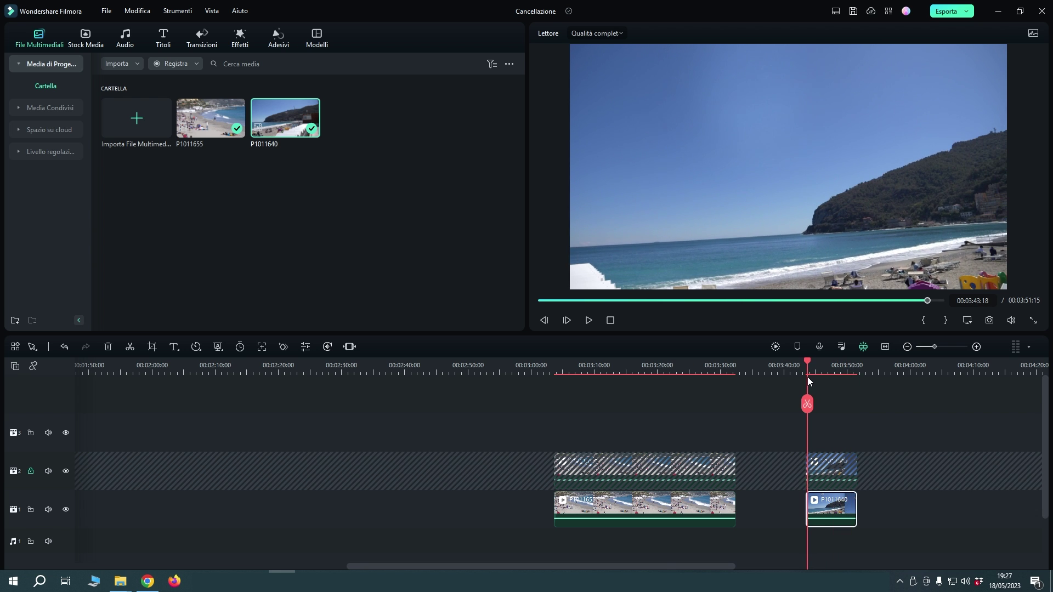
pyautogui.doubleClick(838, 501)
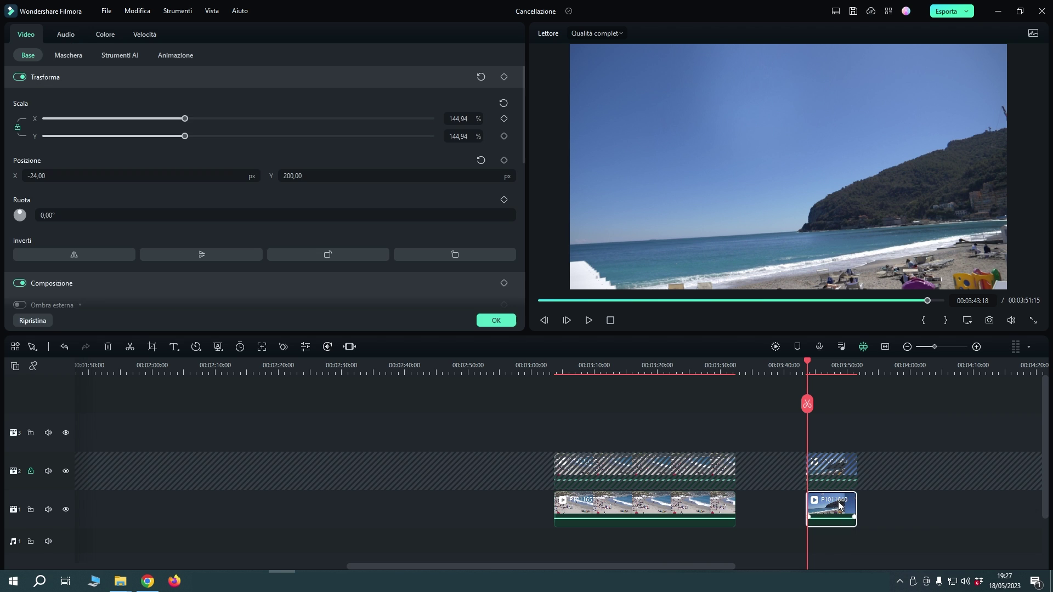
pyautogui.click(504, 76)
# Step: Animate the lower P1011640 clip's horizontal position from 00:03:44:21 so that clear sky fills the mask
pyautogui.moveTo(811, 361); pyautogui.dragTo(815, 364)
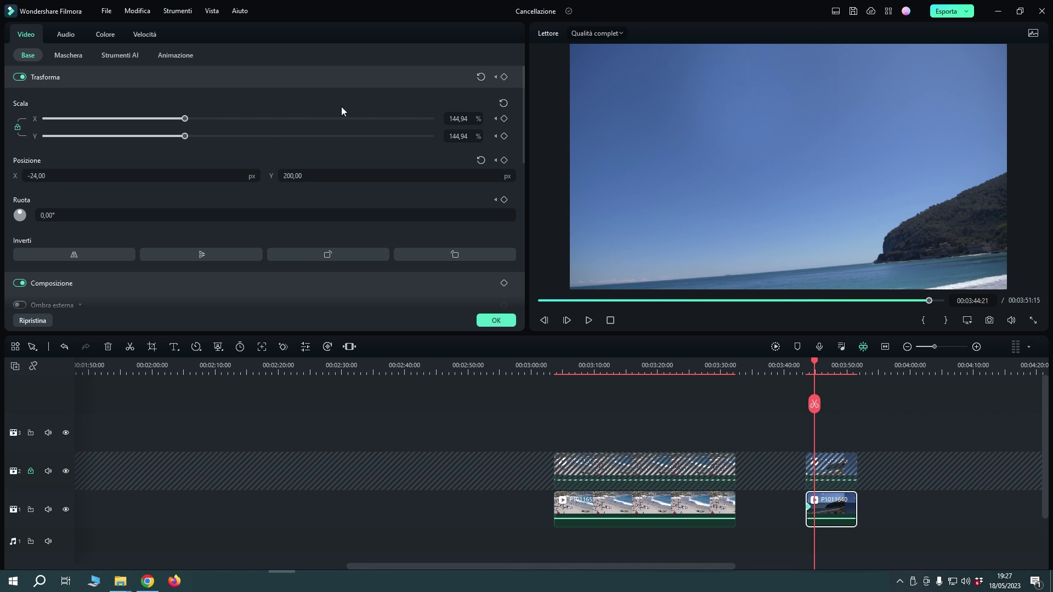
pyautogui.moveTo(213, 176); pyautogui.dragTo(330, 176)
pyautogui.click(829, 367)
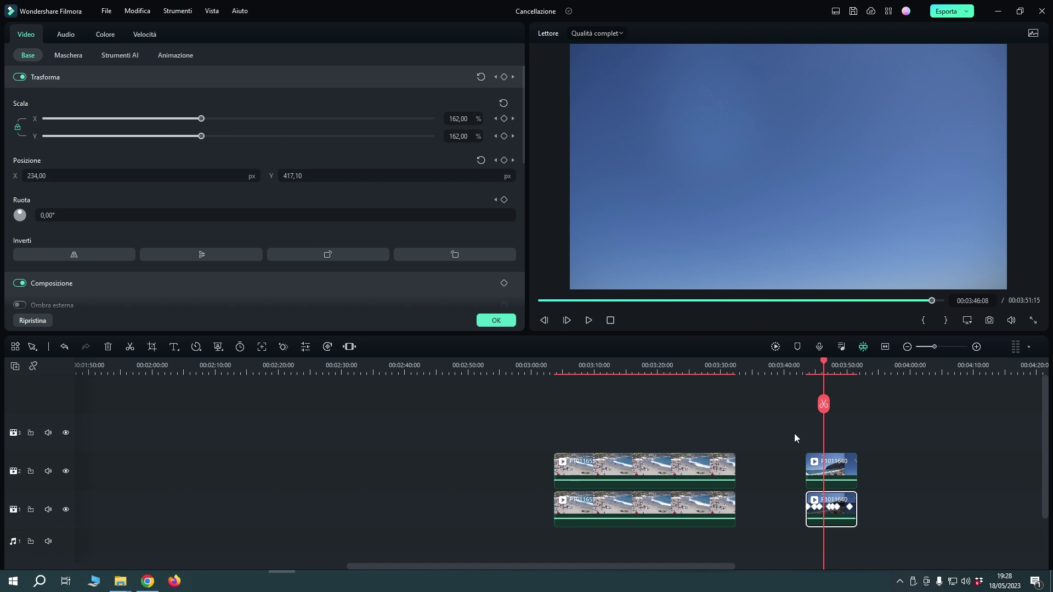
# Step: Open the circle mask settings of the upper P1011640 clip on track 2
pyautogui.click(829, 467)
pyautogui.click(68, 55)
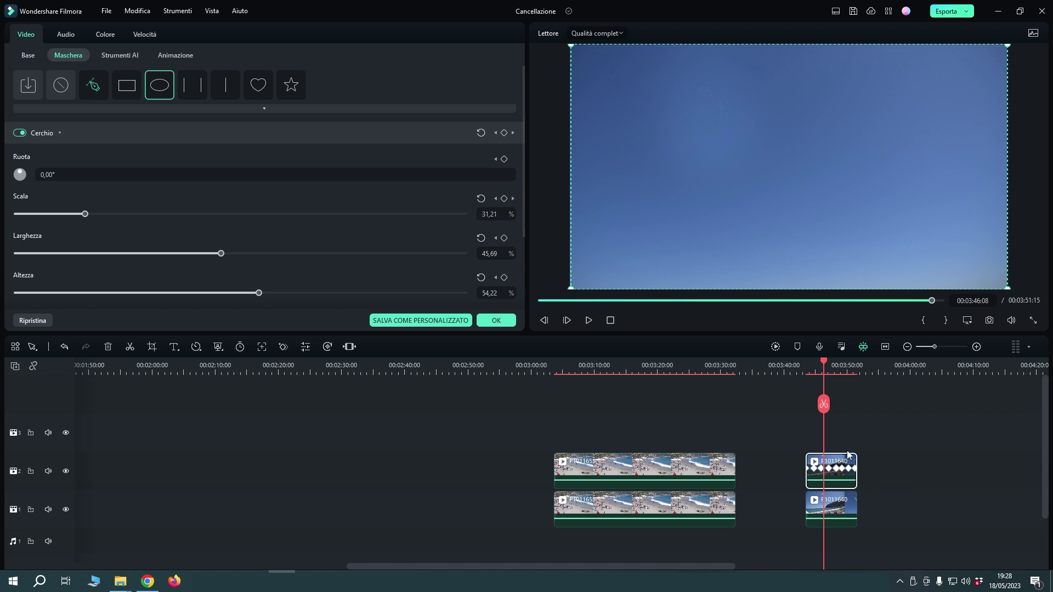
# Step: Play back the P1011640 section from its beginning to check how the mask covers the gull
pyautogui.scroll(1, 874, 554)
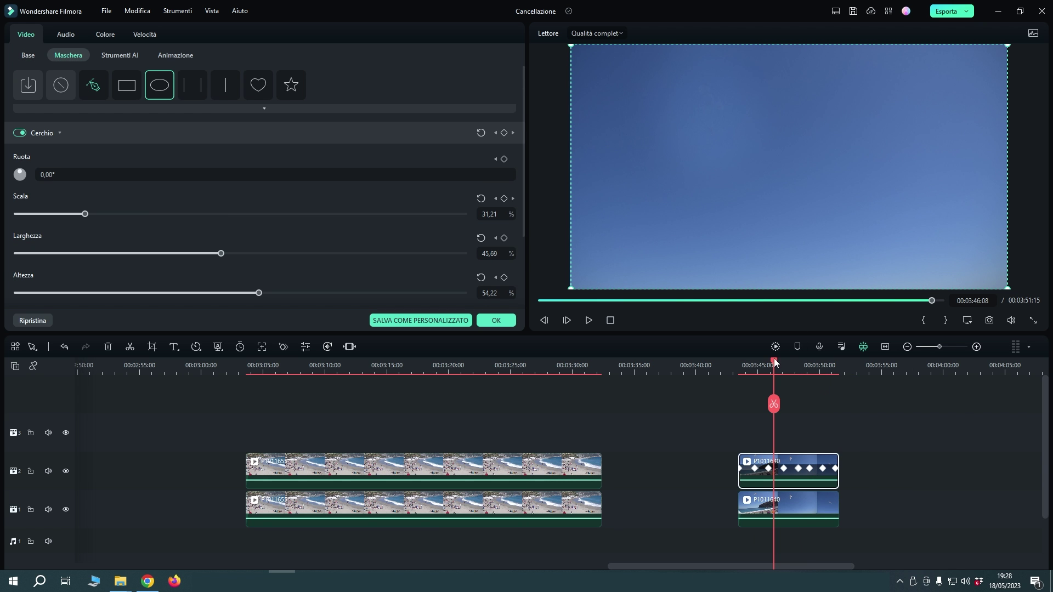
pyautogui.moveTo(774, 366); pyautogui.dragTo(781, 366)
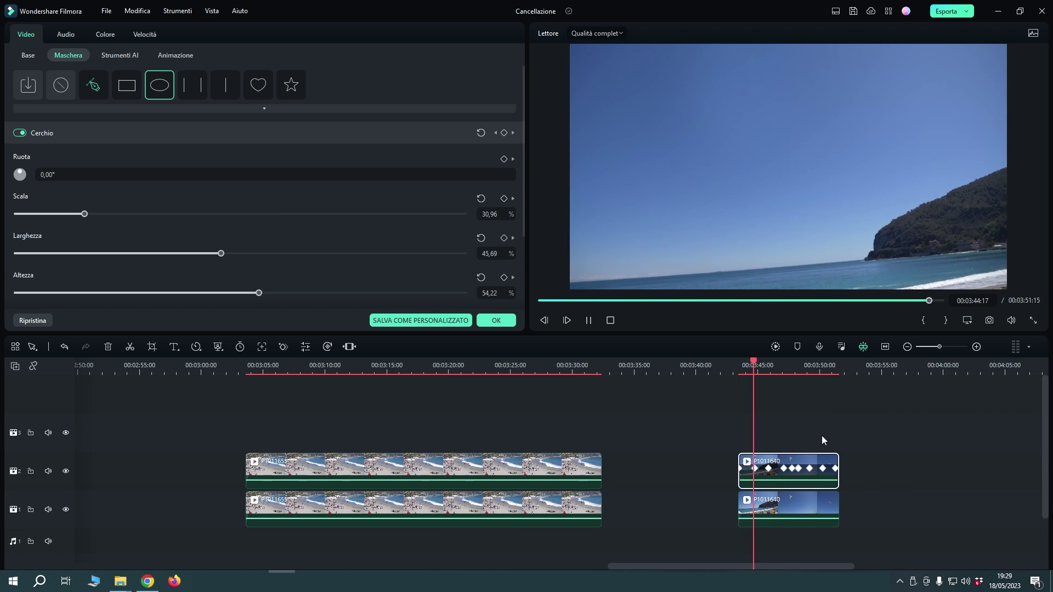
pyautogui.press('space')
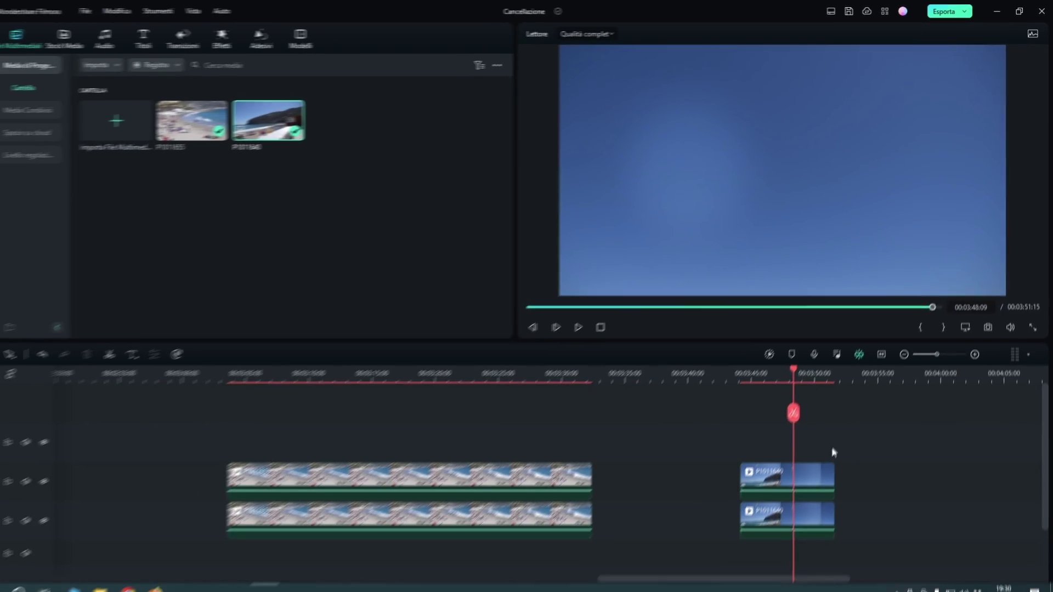
# Step: Open the basic colour adjustments of the lower P1011640 clip on track 1 at 00:03:48:12
pyautogui.click(833, 446)
pyautogui.click(805, 372)
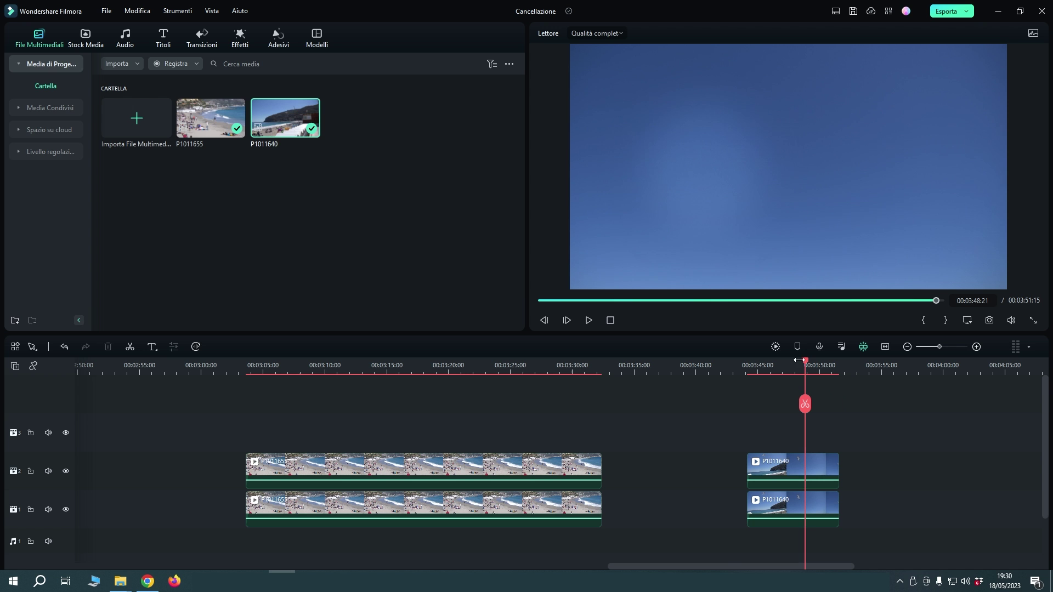
pyautogui.moveTo(805, 364); pyautogui.dragTo(800, 364)
pyautogui.doubleClick(807, 497)
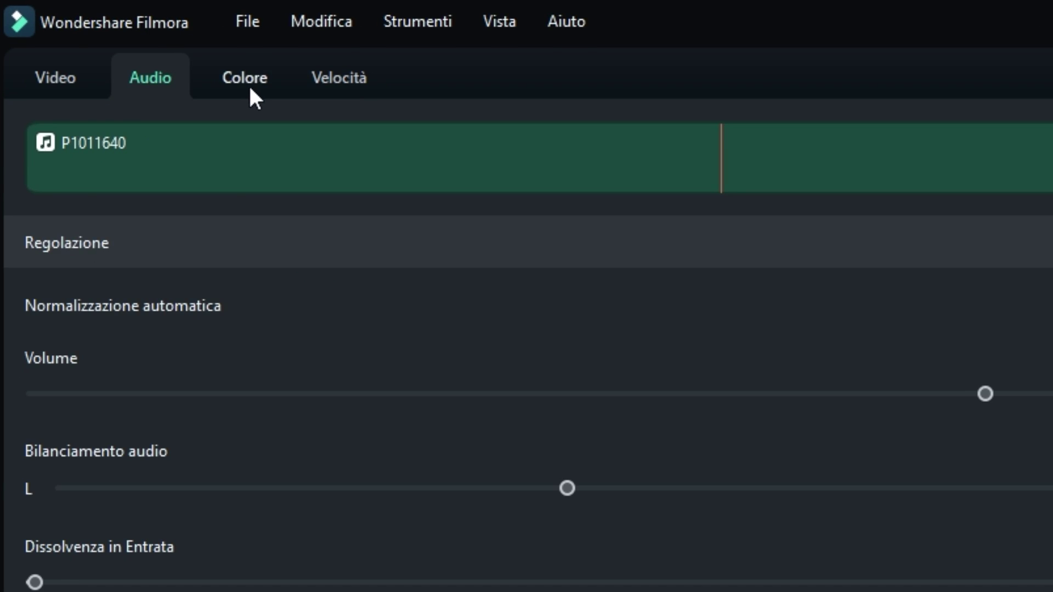
pyautogui.click(250, 88)
pyautogui.scroll(-5, 652, 496)
# Step: Try a brightness of -12.70 on the lower P1011640 clip and return it to 0
pyautogui.moveTo(649, 490); pyautogui.dragTo(527, 504)
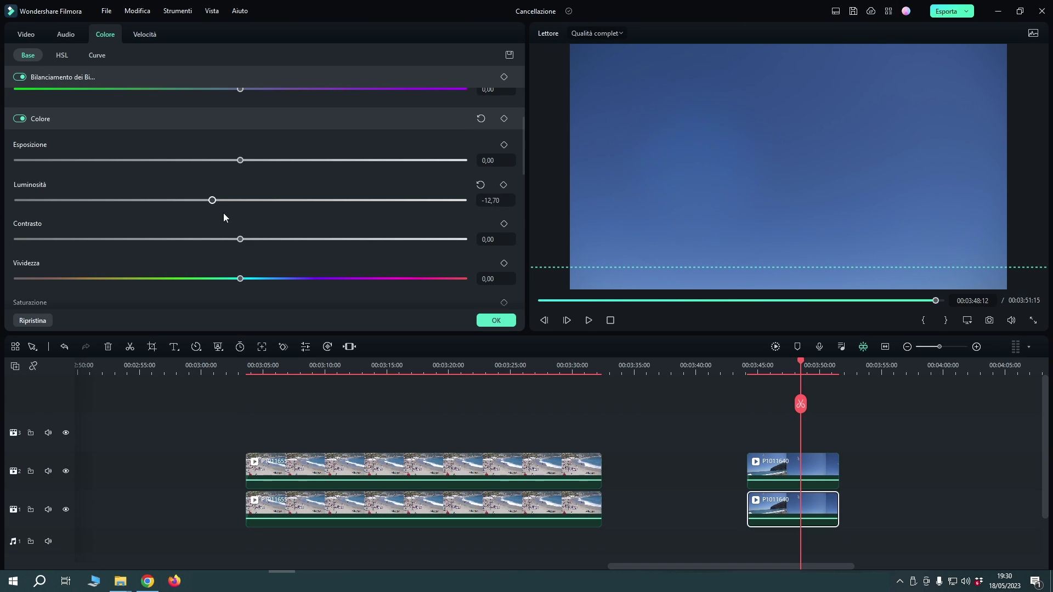
pyautogui.moveTo(223, 213); pyautogui.dragTo(241, 226)
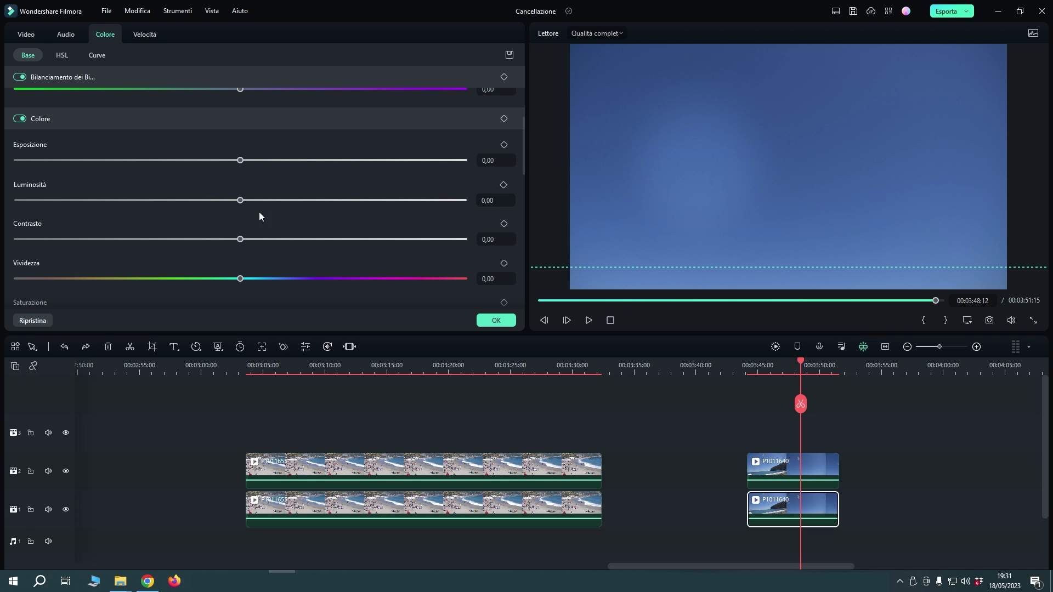
# Step: Keyframe the lower P1011640 clip's brightness at -7.27 at 00:03:47:17 and at -12.70 at 00:03:48:12
pyautogui.click(503, 185)
pyautogui.moveTo(801, 369); pyautogui.dragTo(792, 370)
pyautogui.moveTo(241, 200); pyautogui.dragTo(224, 200)
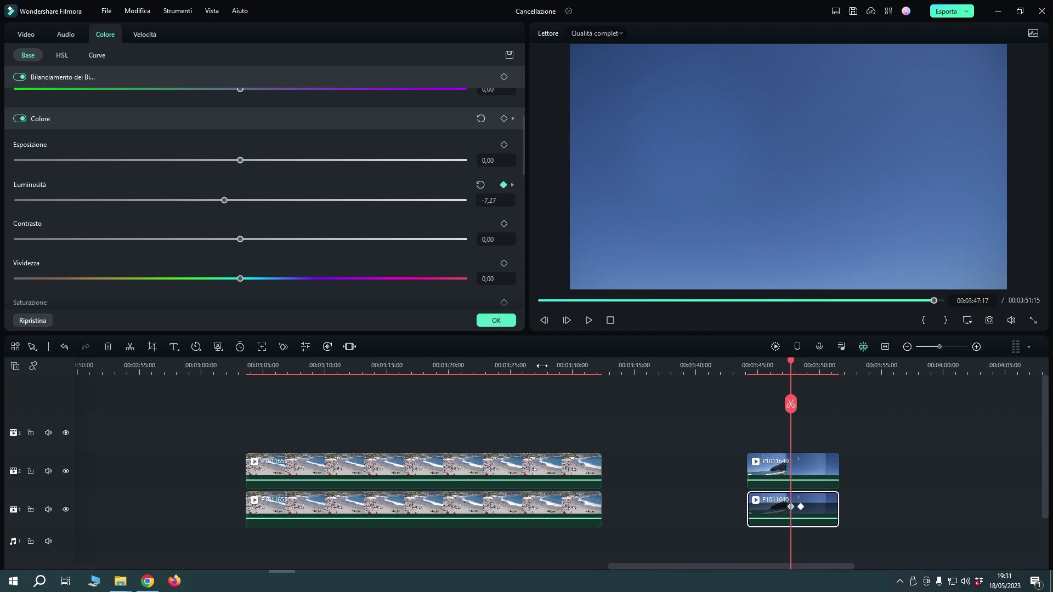
pyautogui.moveTo(790, 368)
pyautogui.mouseDown()
pyautogui.moveTo(774, 369)
pyautogui.moveTo(800, 371)
pyautogui.mouseUp()
pyautogui.moveTo(240, 200); pyautogui.dragTo(217, 209)
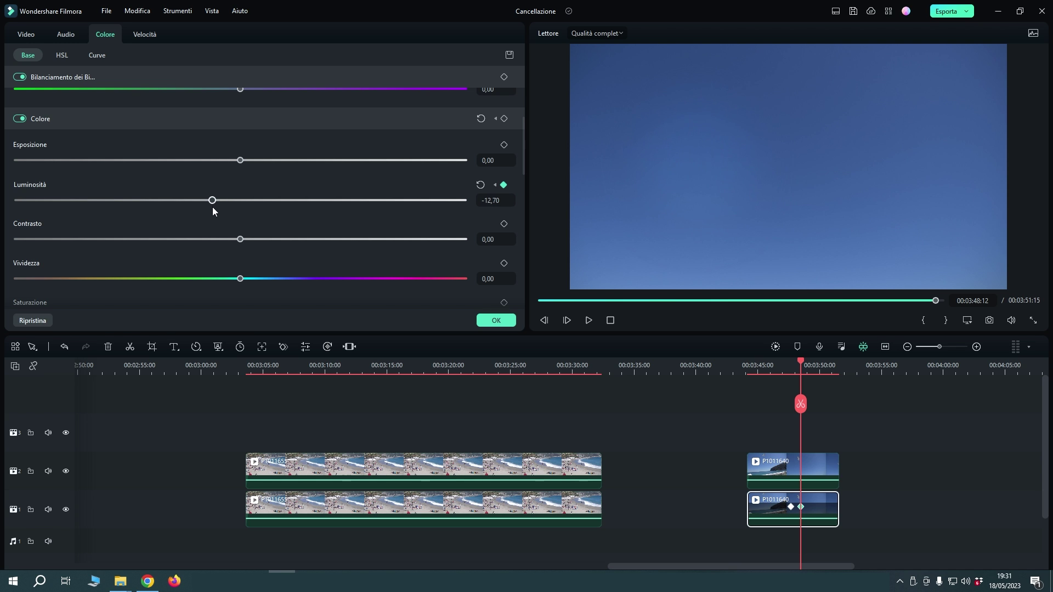